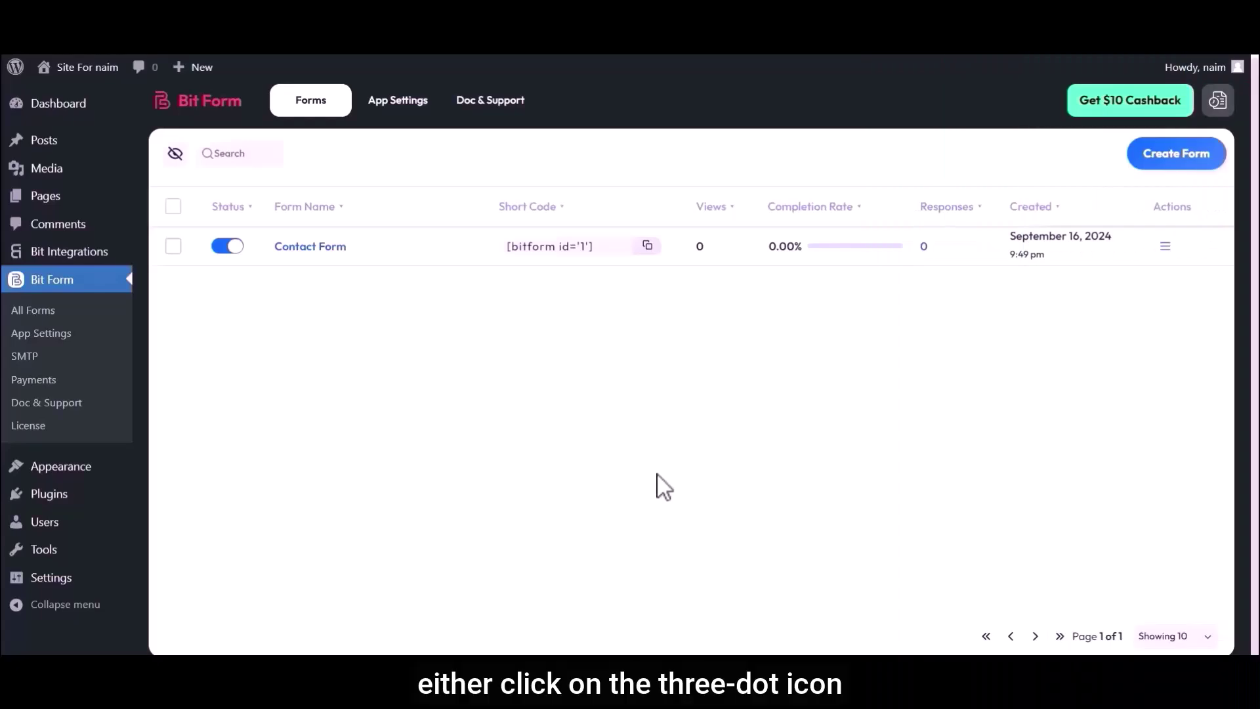
Open the Contact Form in the builder and drag a Country field between Email and Submit
left_click(1166, 248)
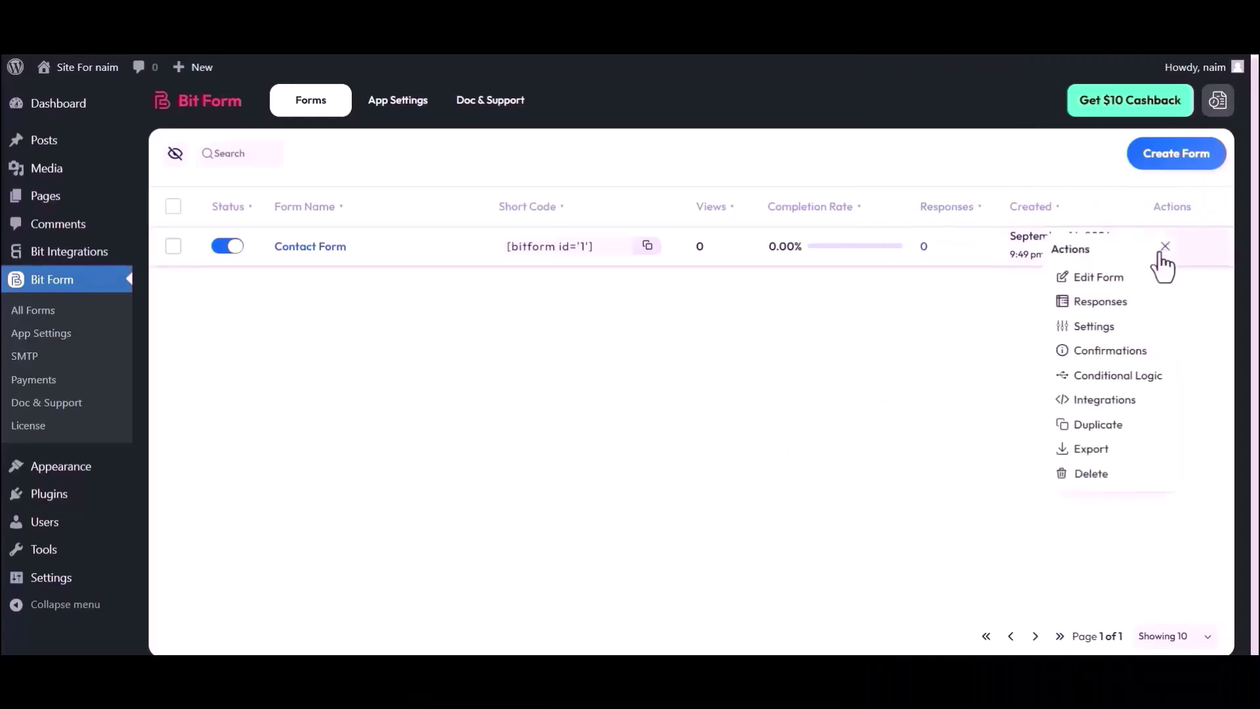
left_click(1002, 306)
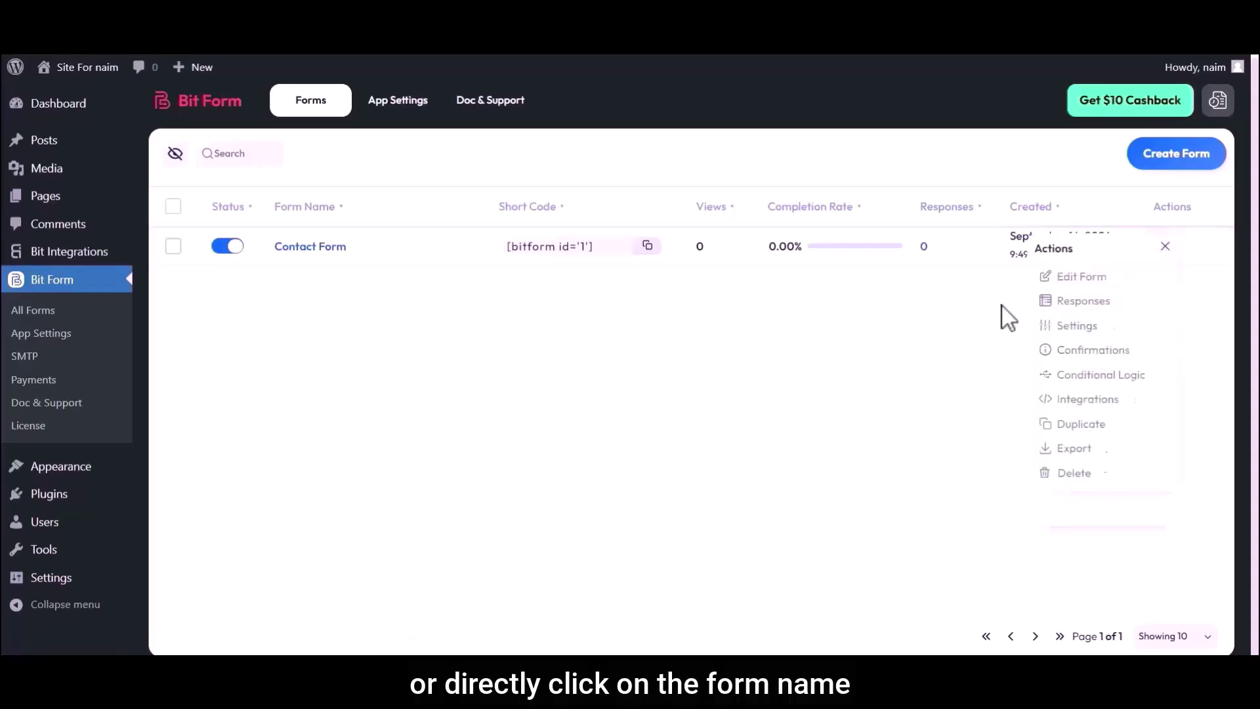
left_click(306, 247)
left_click(42, 139)
type("Country")
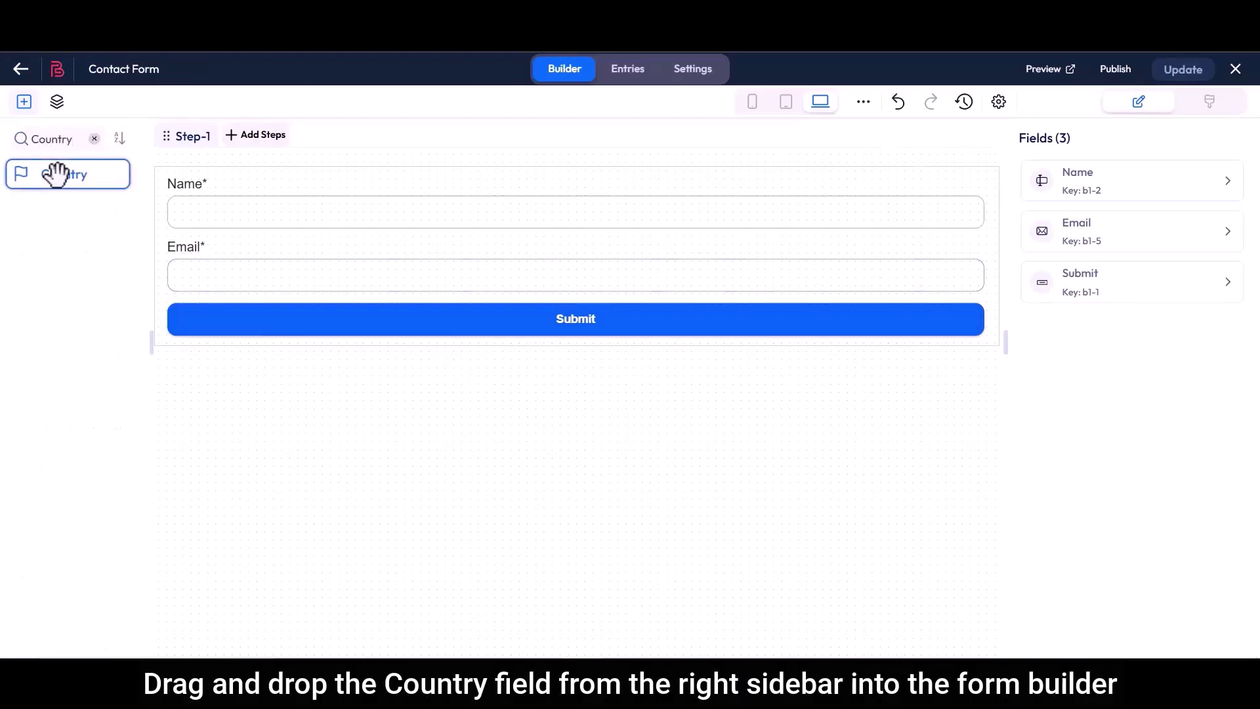
left_click_drag(55, 174, 213, 335)
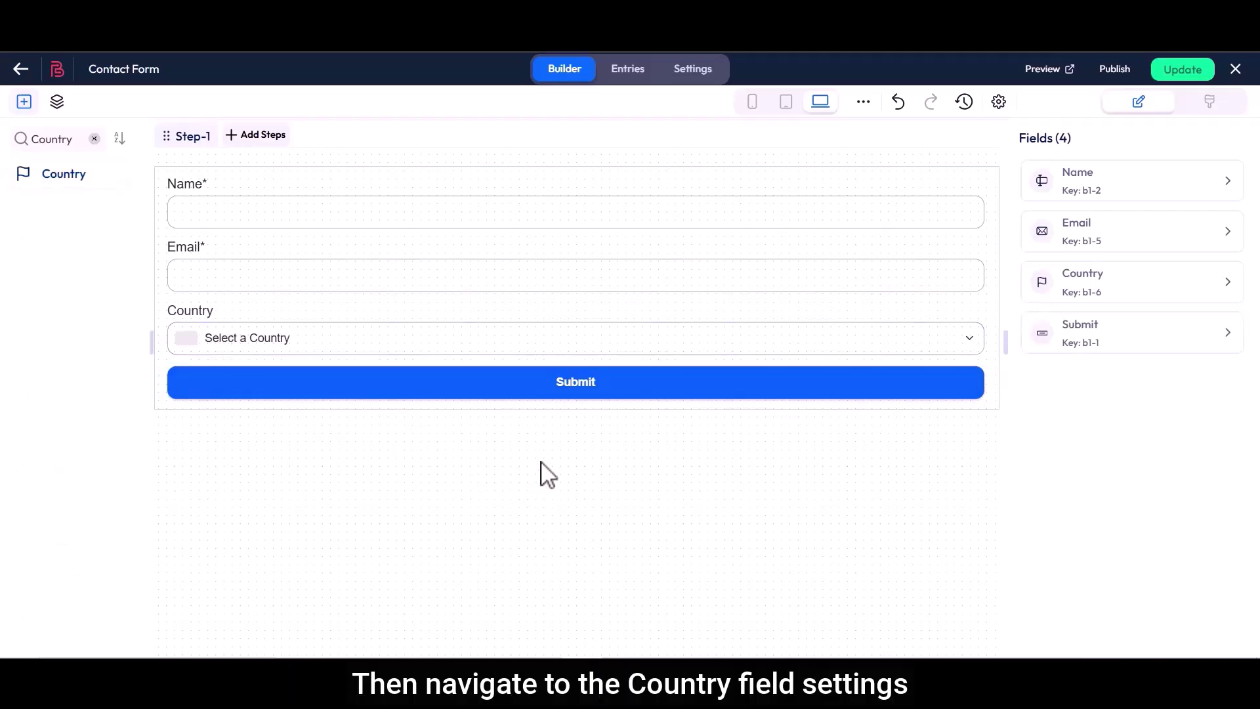
Open the Country field's settings and check its name country-1-6 and label Country
left_click(920, 287)
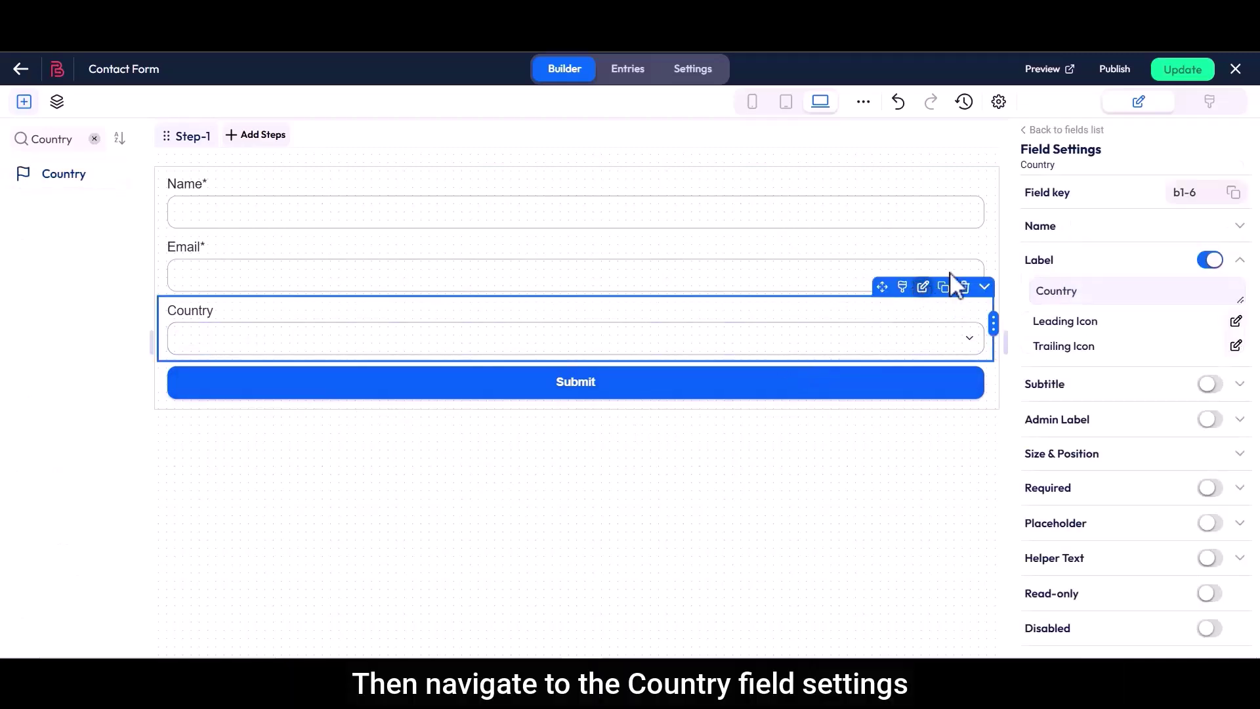
left_click(1061, 231)
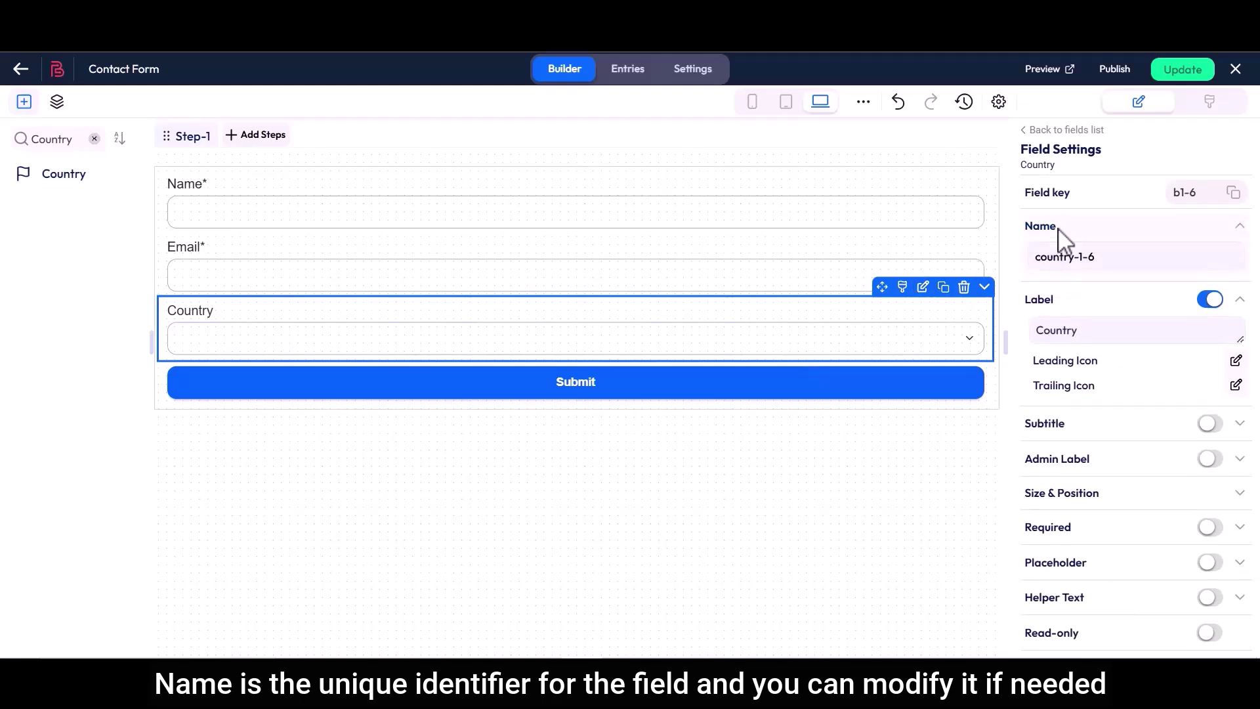
left_click(1034, 259)
left_click_drag(1034, 259, 1050, 297)
left_click(1105, 270)
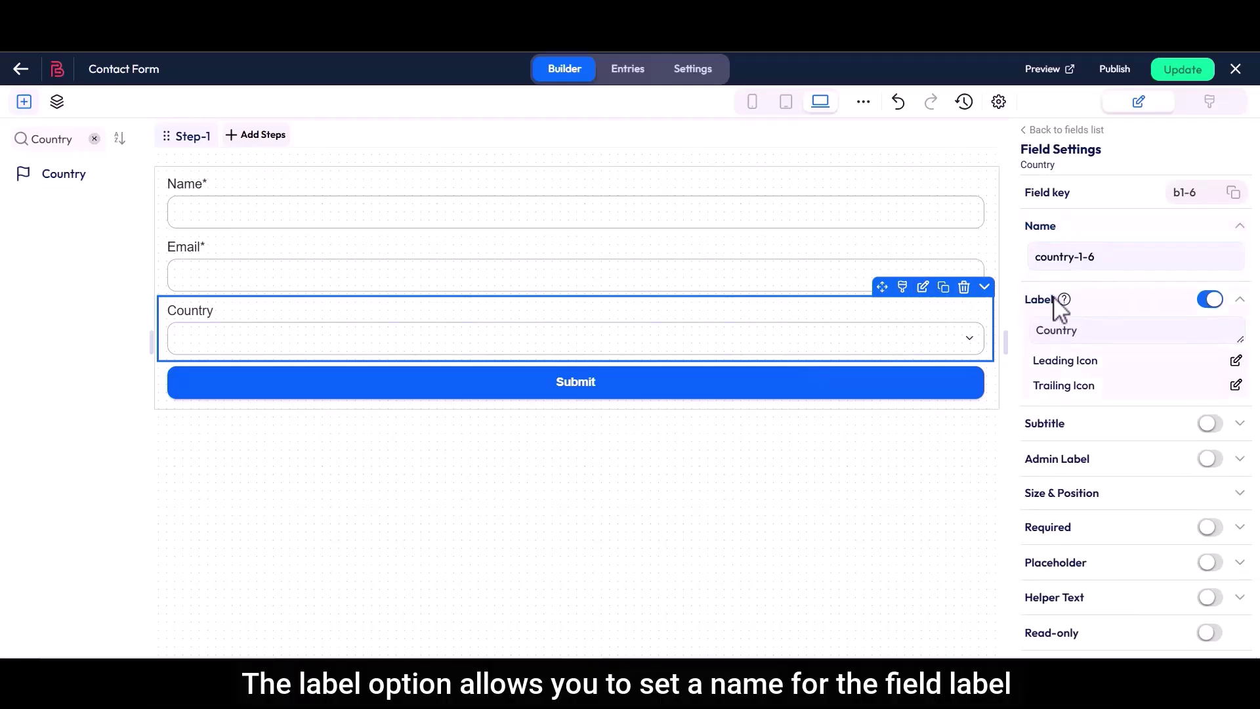
left_click(1055, 336)
double_click(1055, 336)
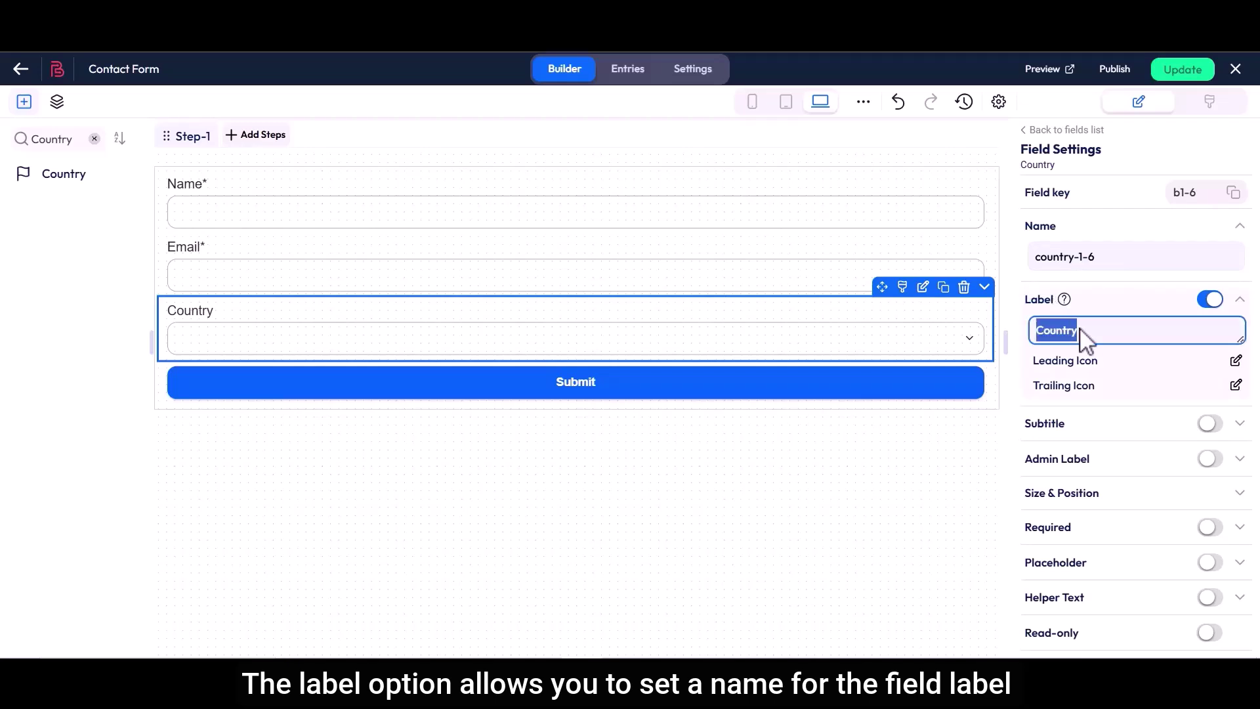
left_click(1083, 336)
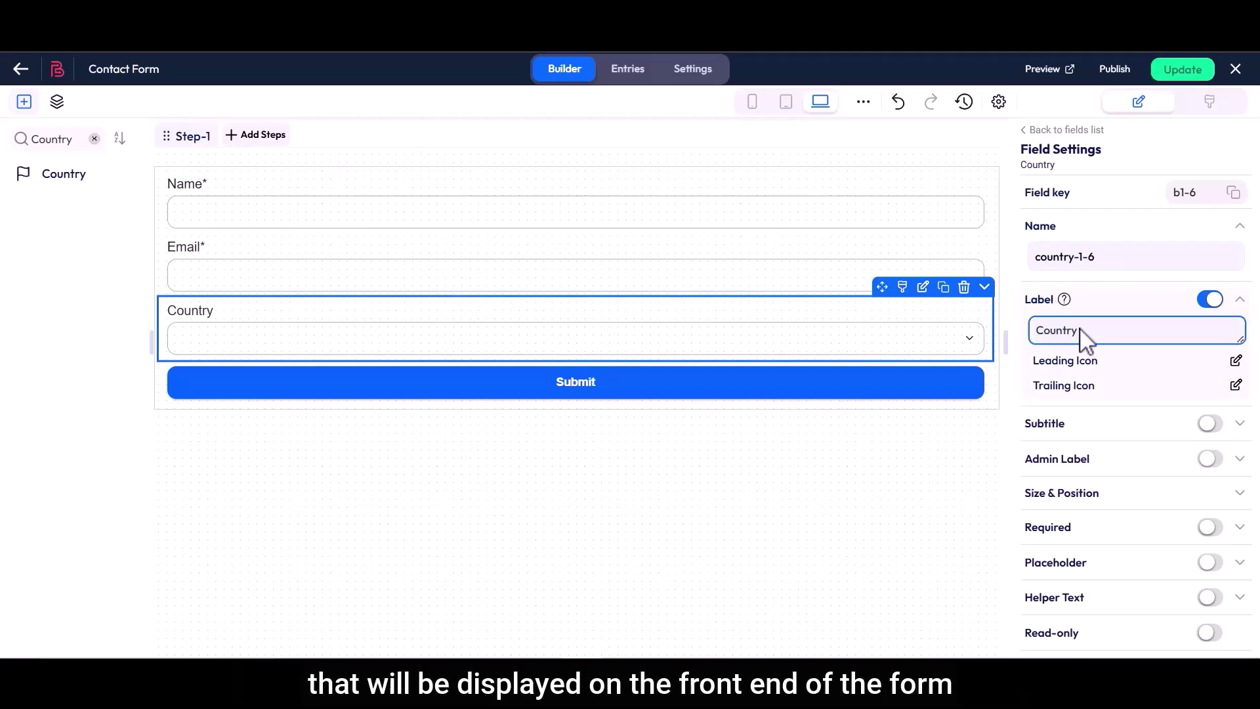
Add a subtitle under the Country label, then remove it again
left_click_drag(1043, 415, 1071, 433)
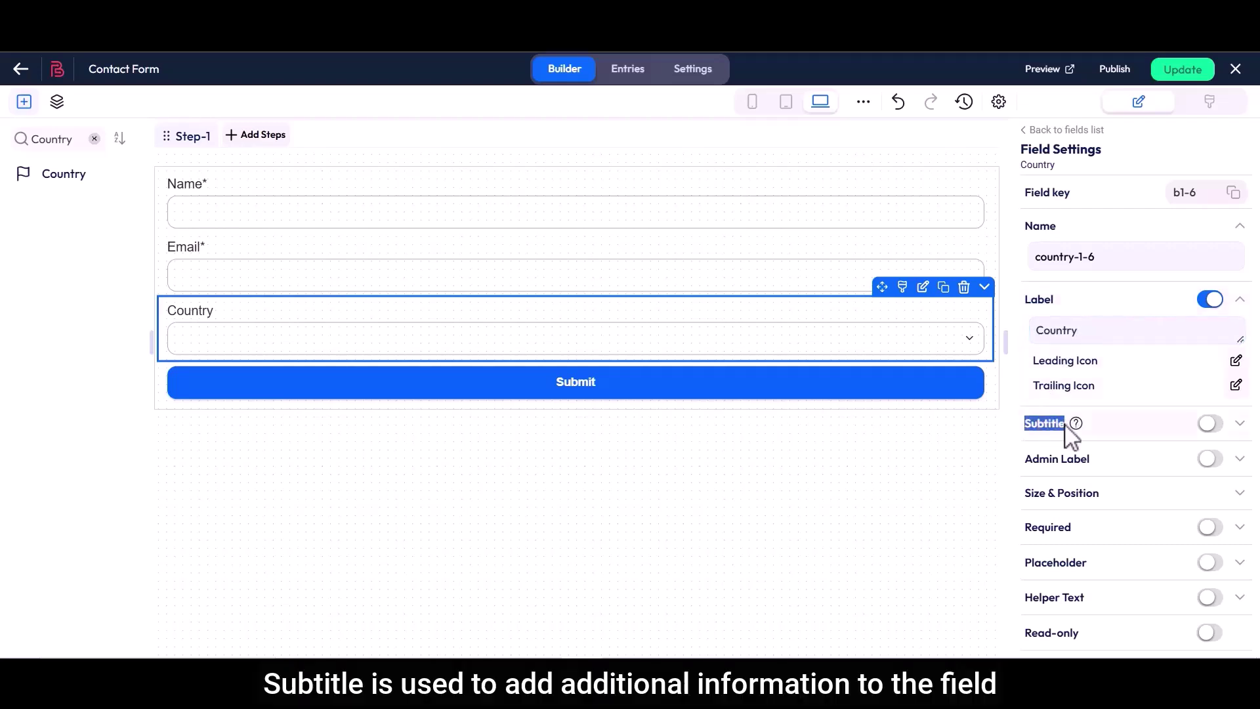
left_click(1211, 425)
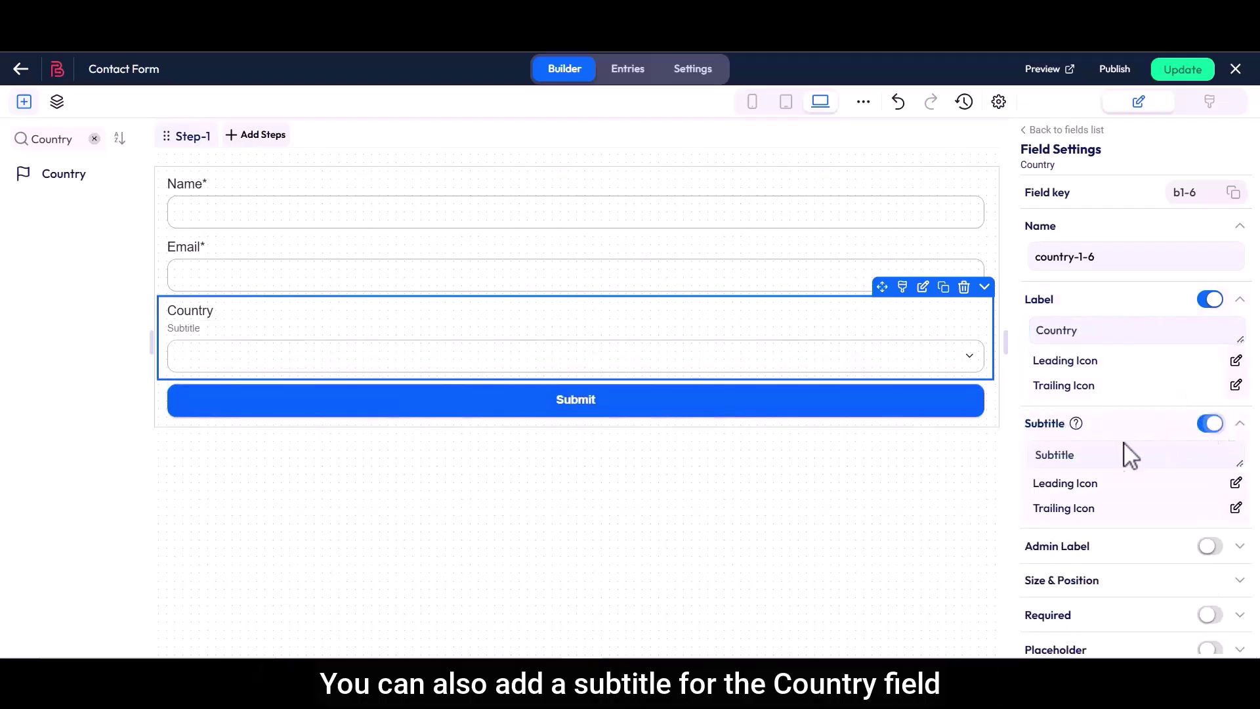
double_click(1065, 457)
left_click(1080, 458)
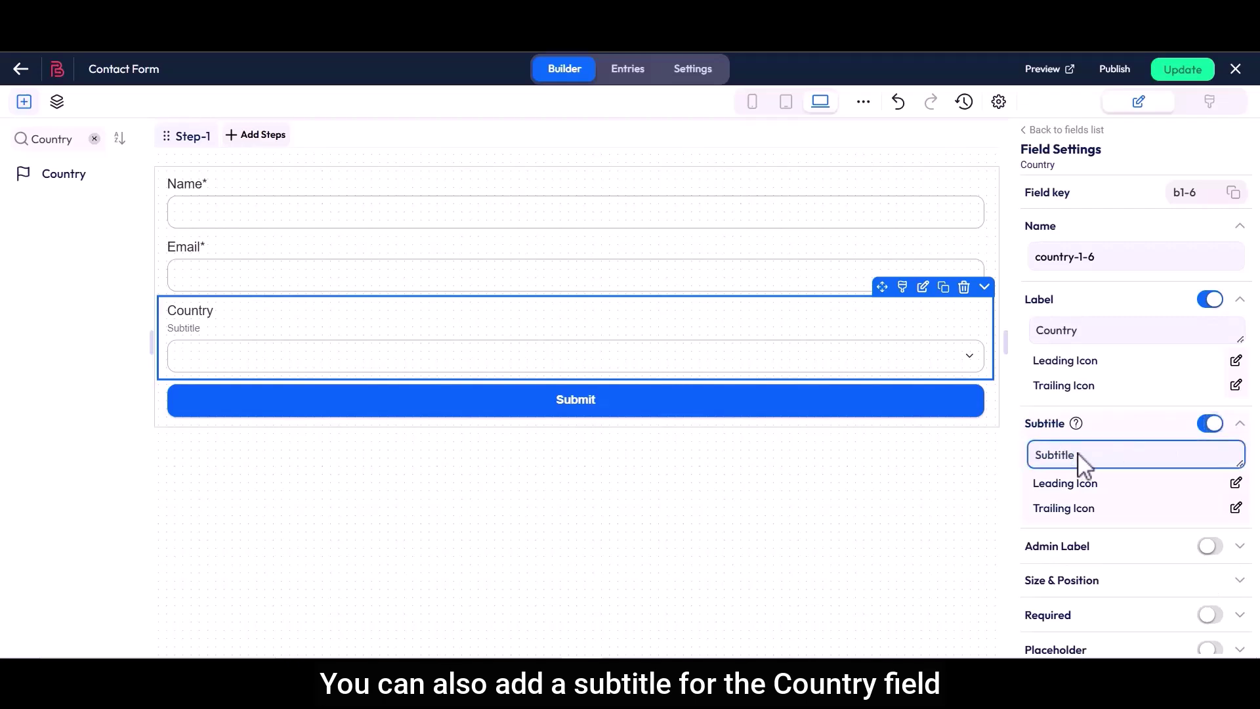
left_click(1210, 423)
Enable the Country field's admin label and confirm it reads Country
left_click_drag(1027, 459, 1087, 460)
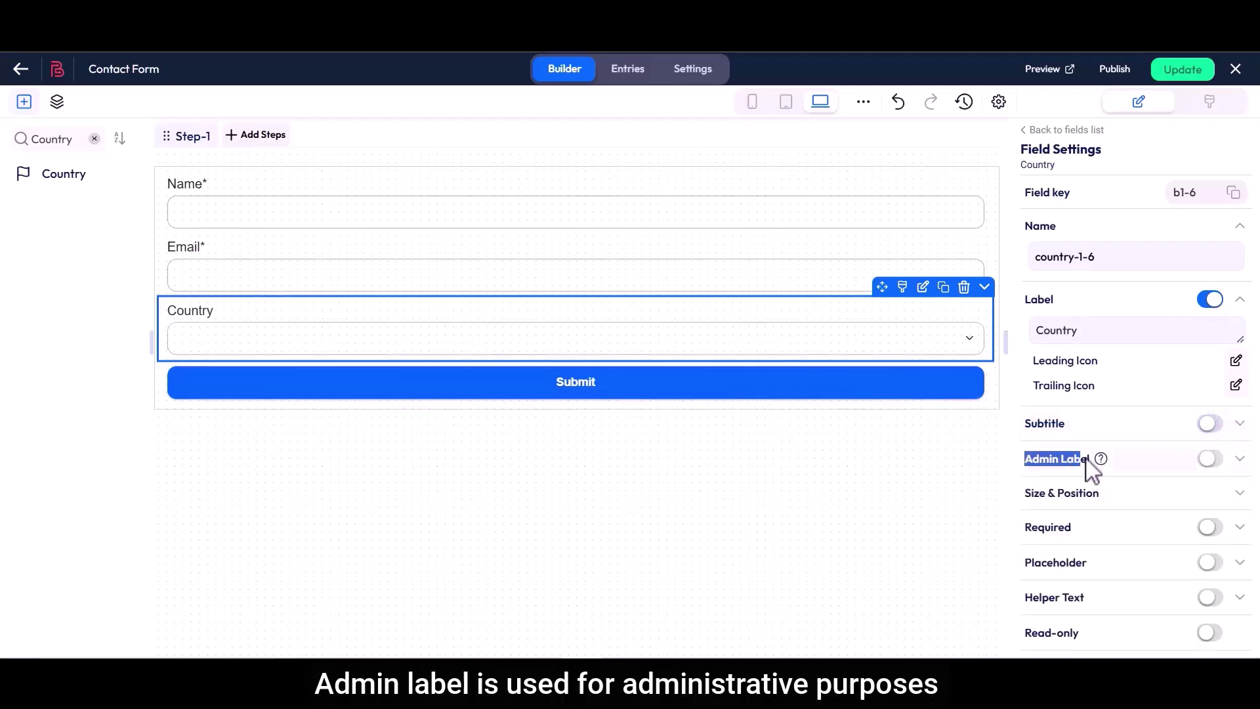
left_click(1211, 459)
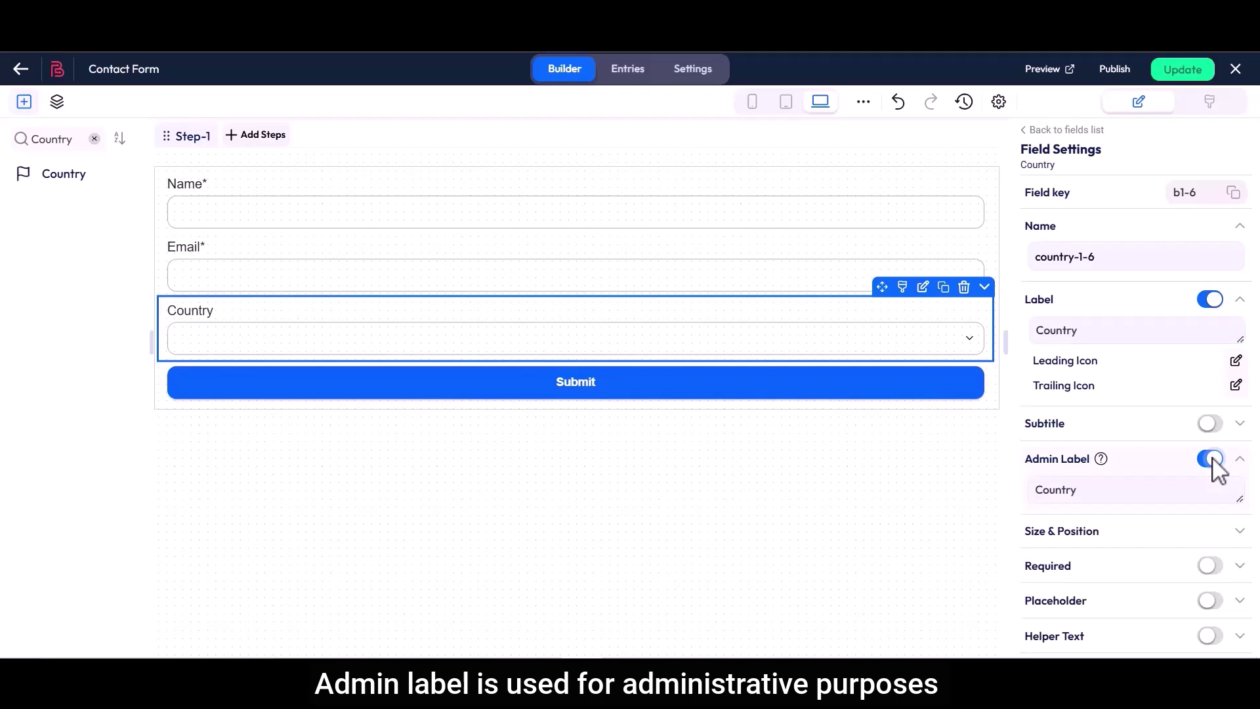
left_click_drag(1035, 495, 1083, 493)
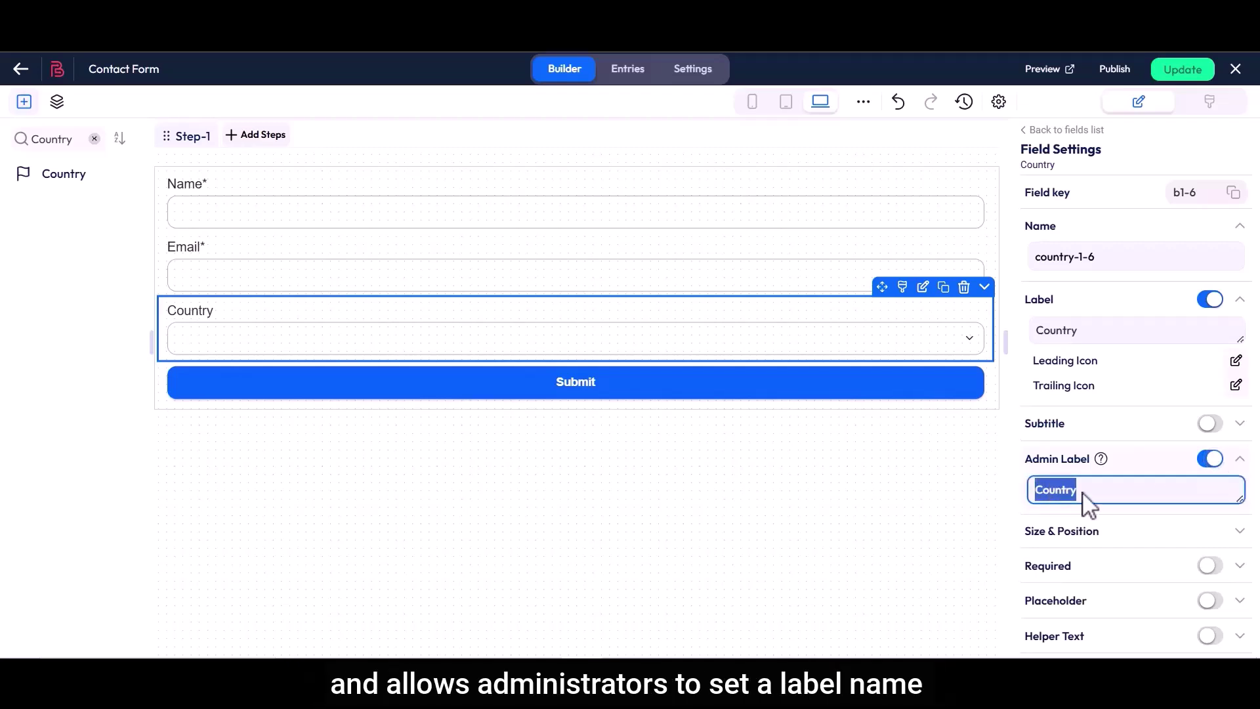
left_click(1083, 494)
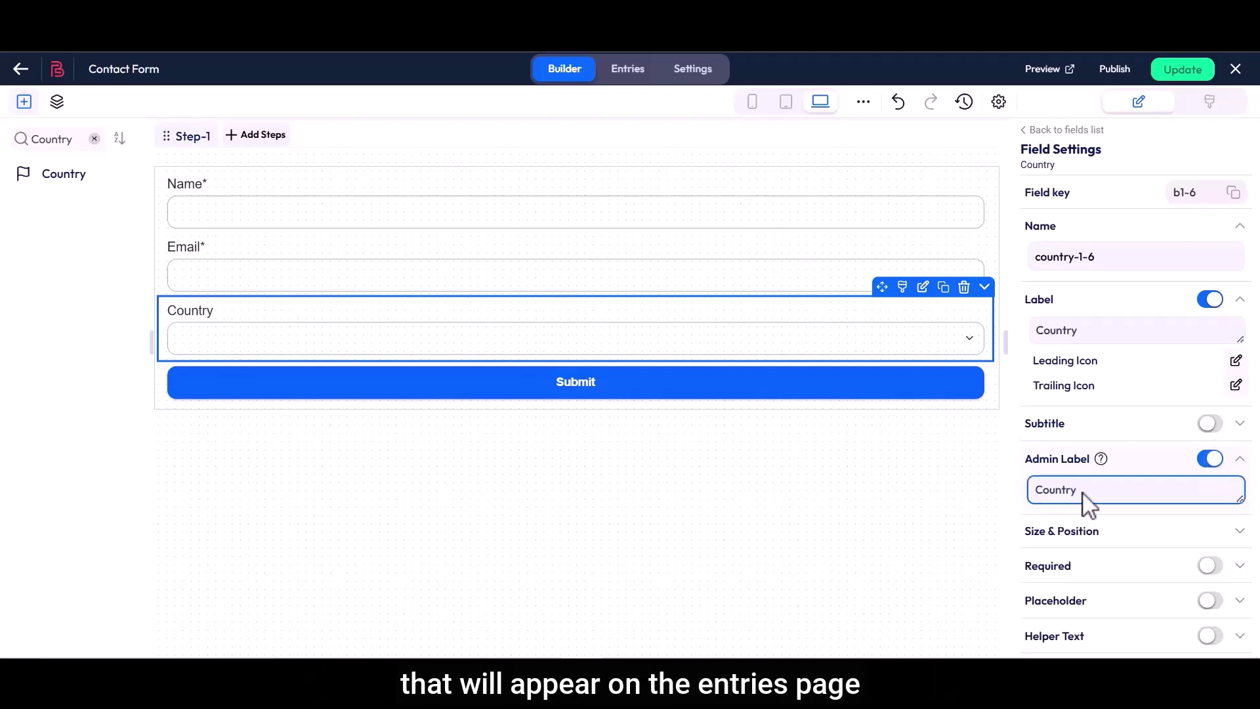
scroll(1087, 505, "down", 3)
Set the Country field's width to 60 in Size & Position
left_click_drag(1028, 348, 1108, 360)
left_click(1108, 360)
left_click(1206, 379)
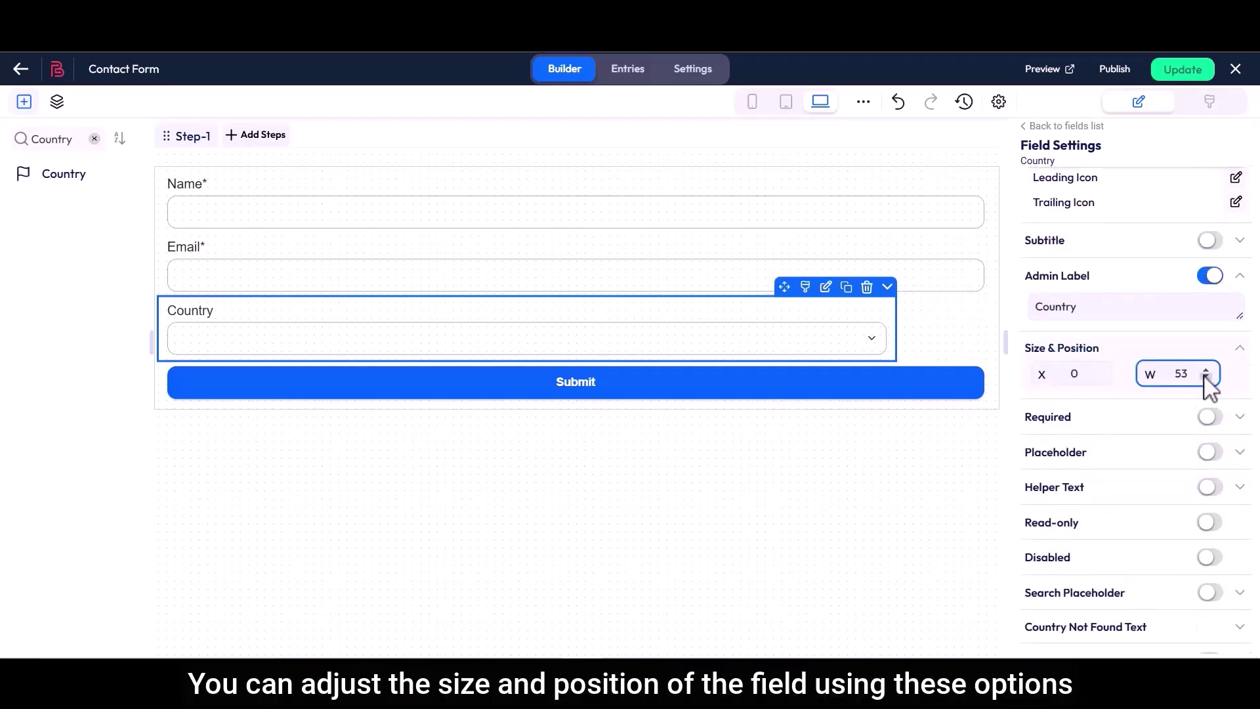
left_click(1101, 371)
left_click(1101, 379)
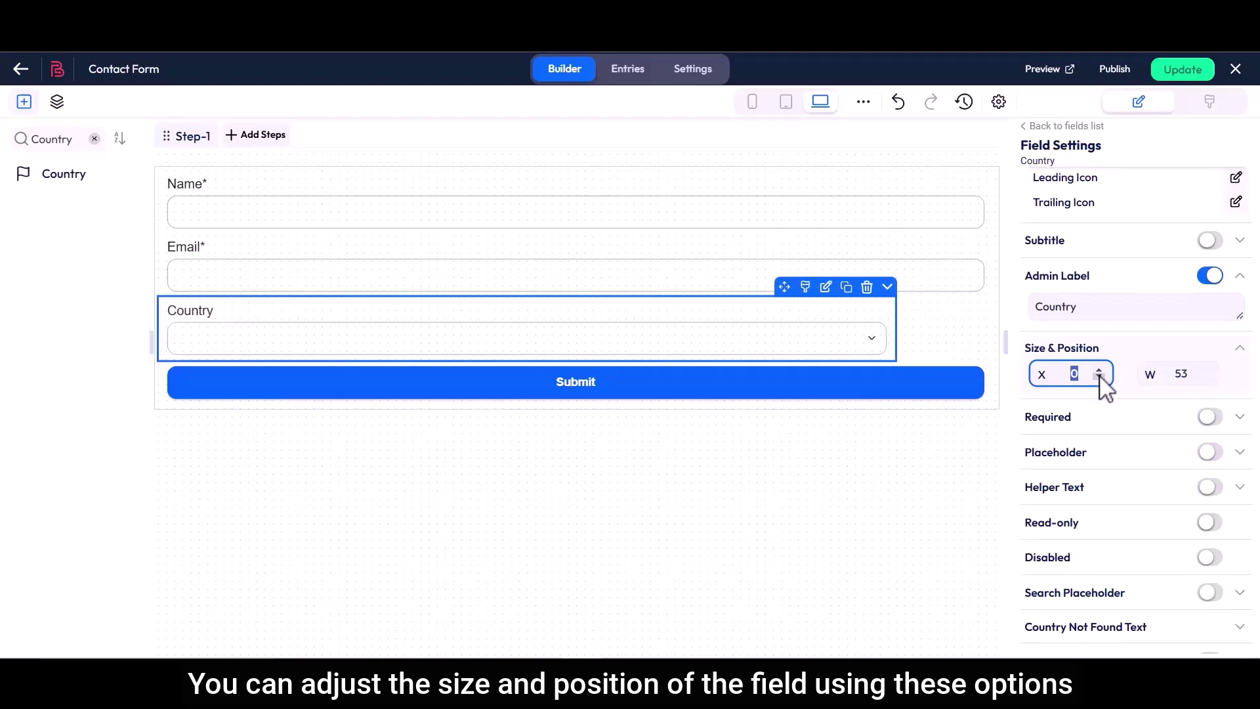
left_click(1206, 371)
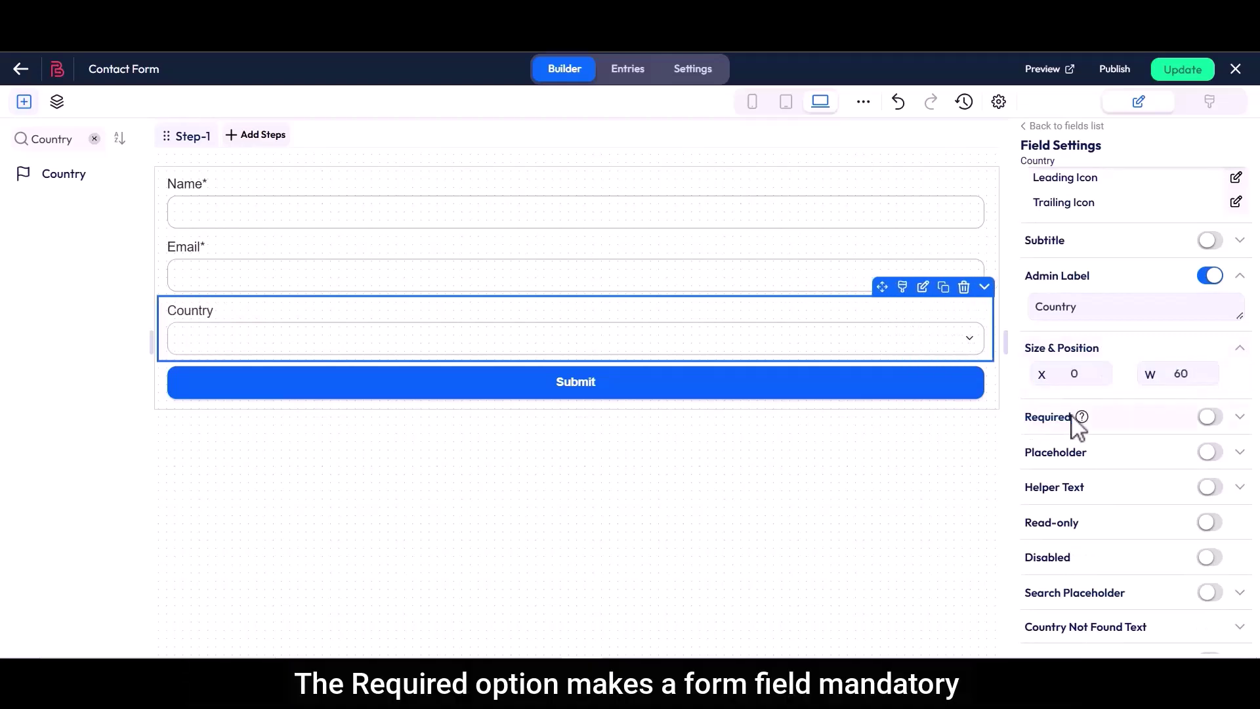
Make Country required and save the custom error message 'This field is required'
left_click(1211, 417)
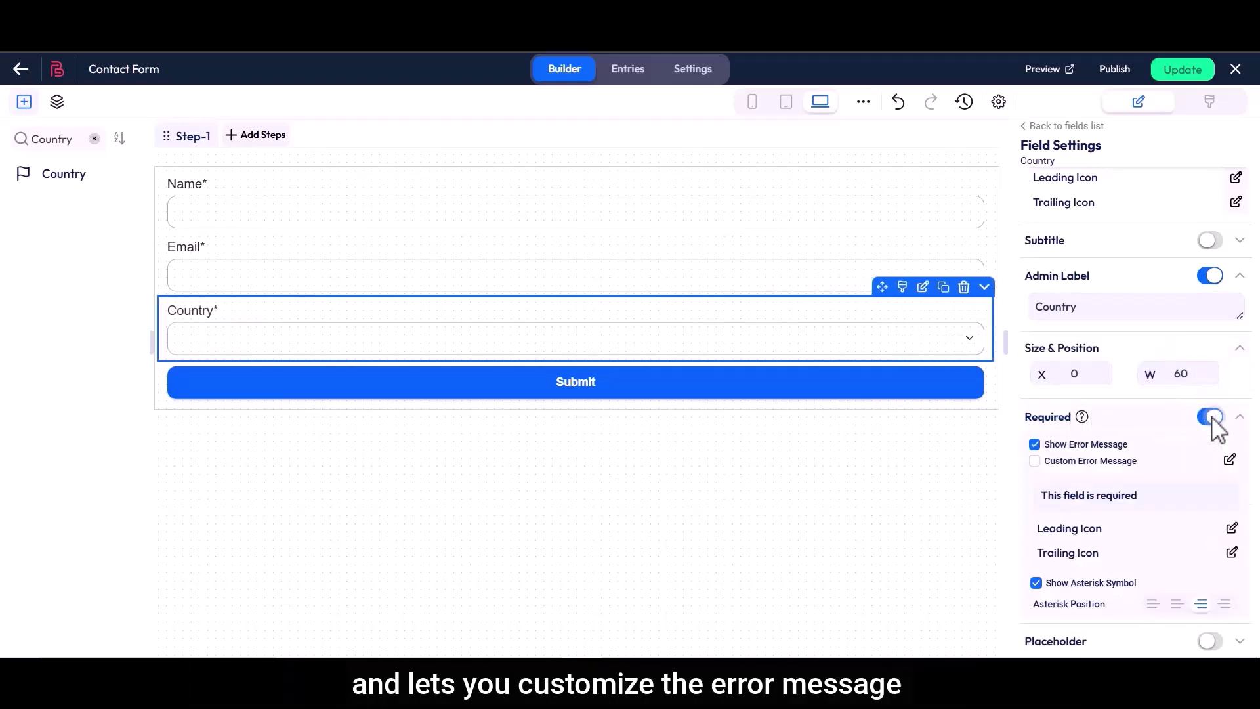
left_click(1035, 461)
left_click(1230, 460)
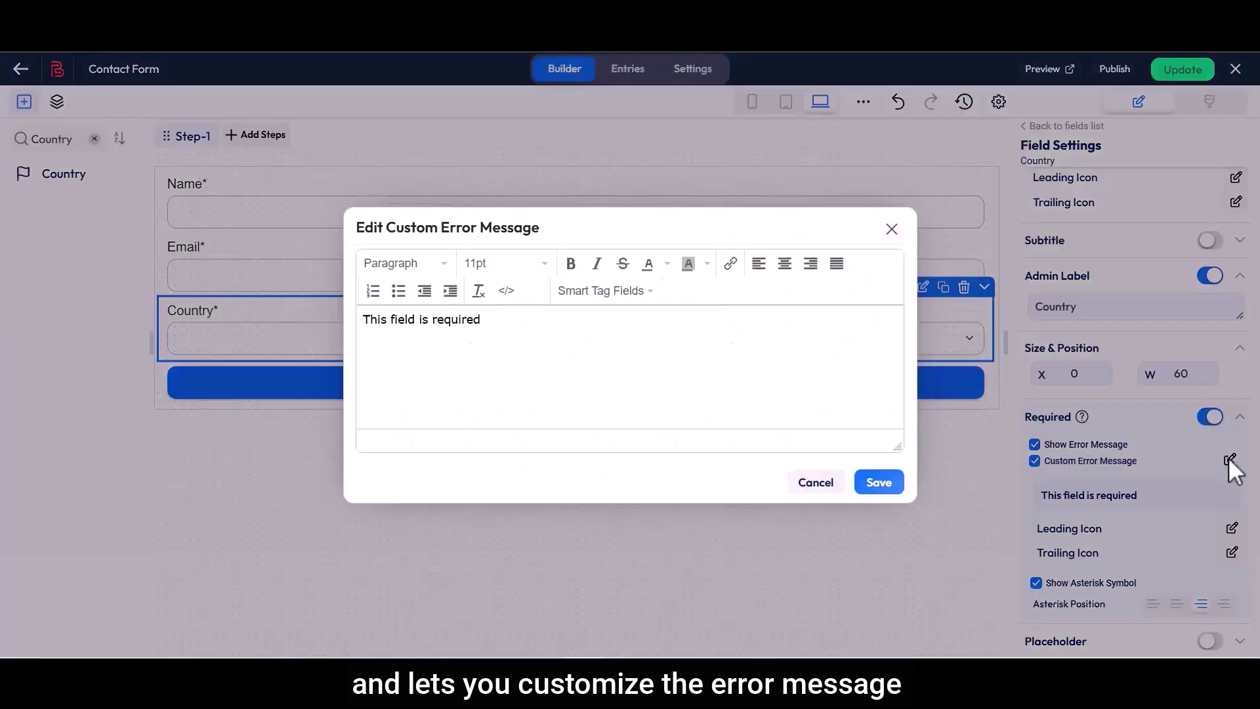
left_click_drag(363, 322, 486, 320)
left_click(879, 483)
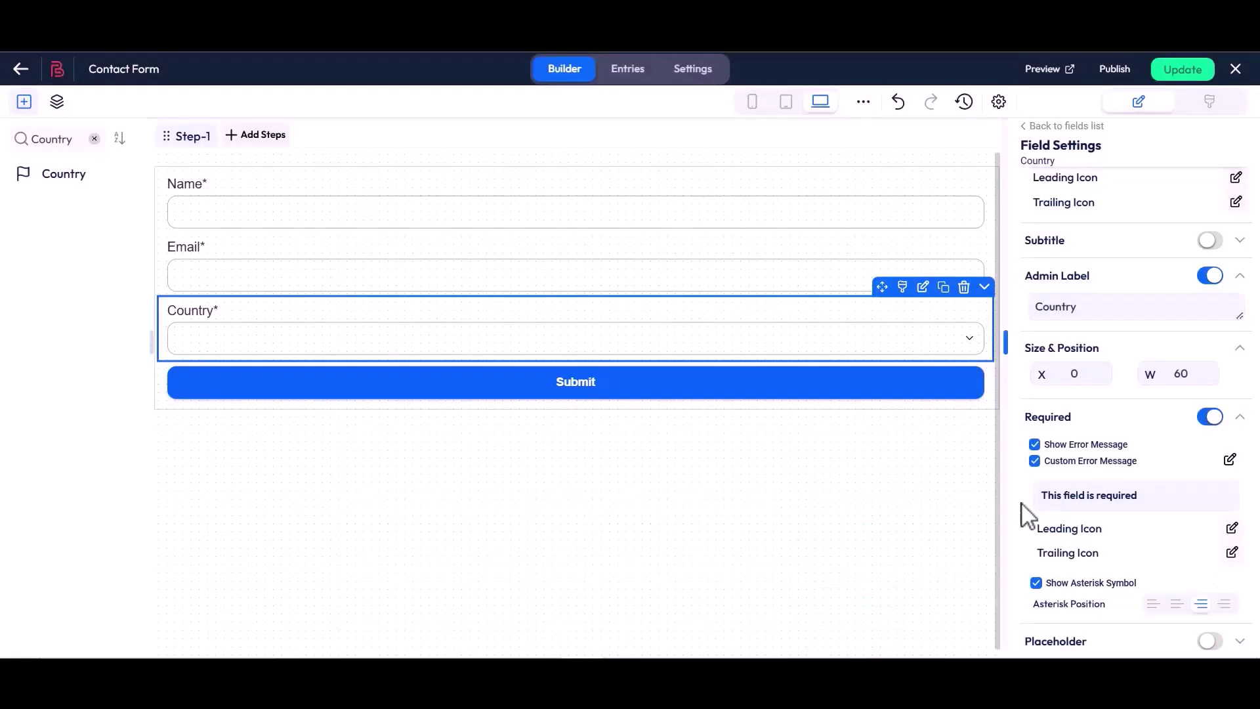
scroll(1025, 513, "down", 3)
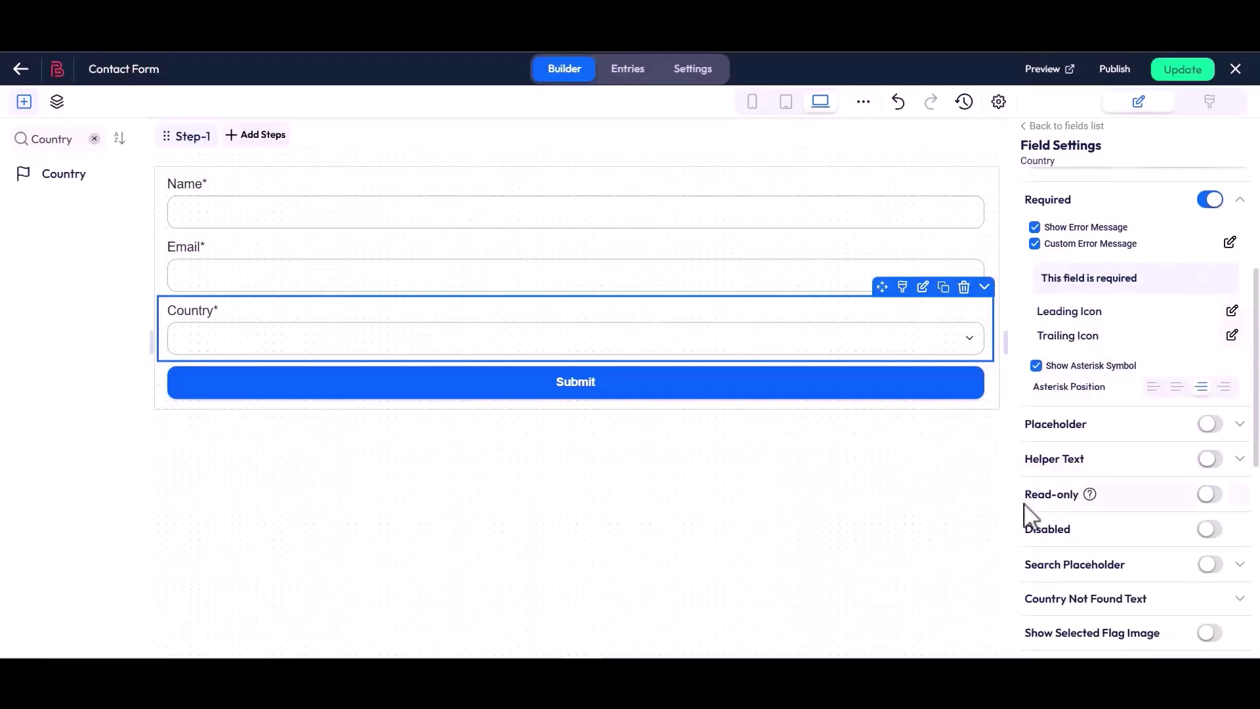
left_click(1036, 366)
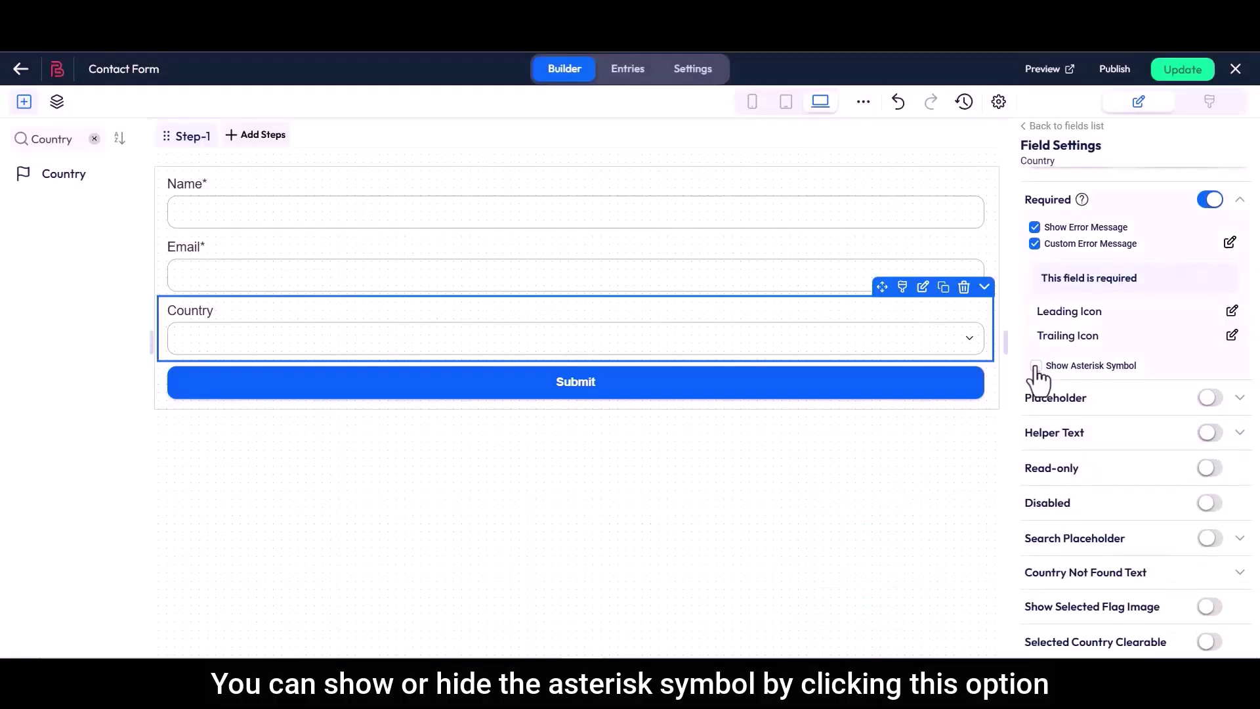
left_click(1036, 365)
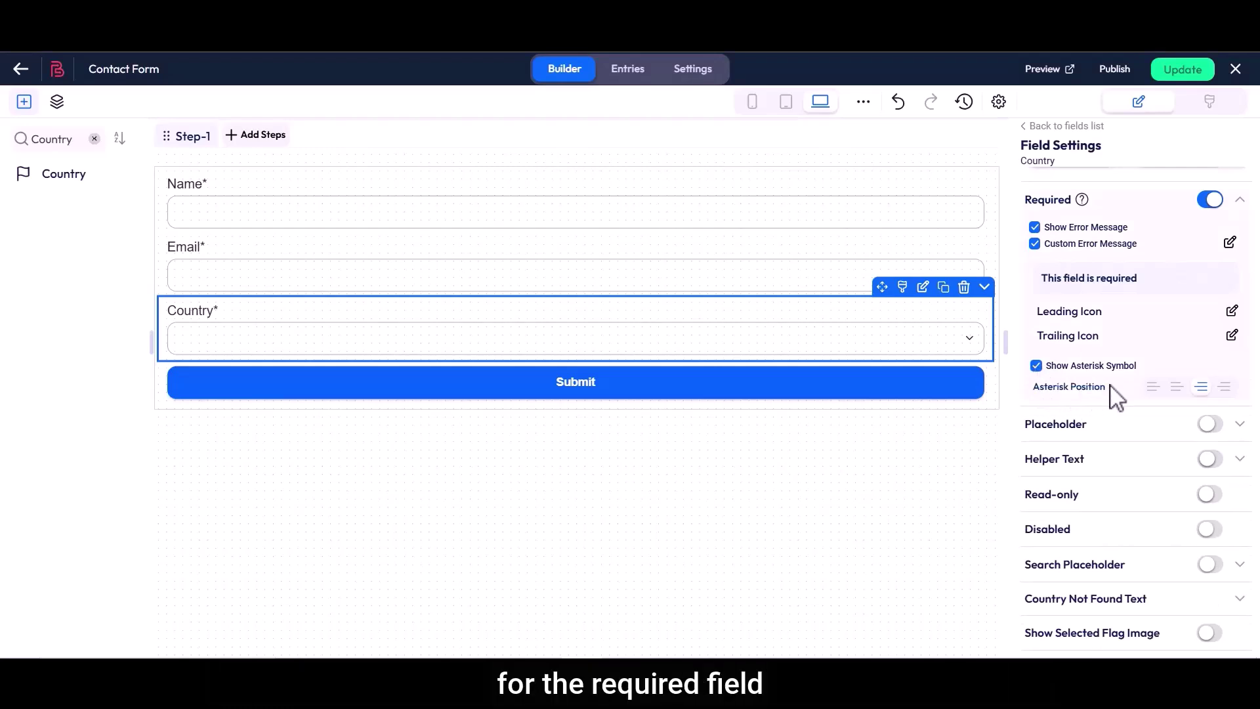
left_click(1154, 387)
left_click(1177, 387)
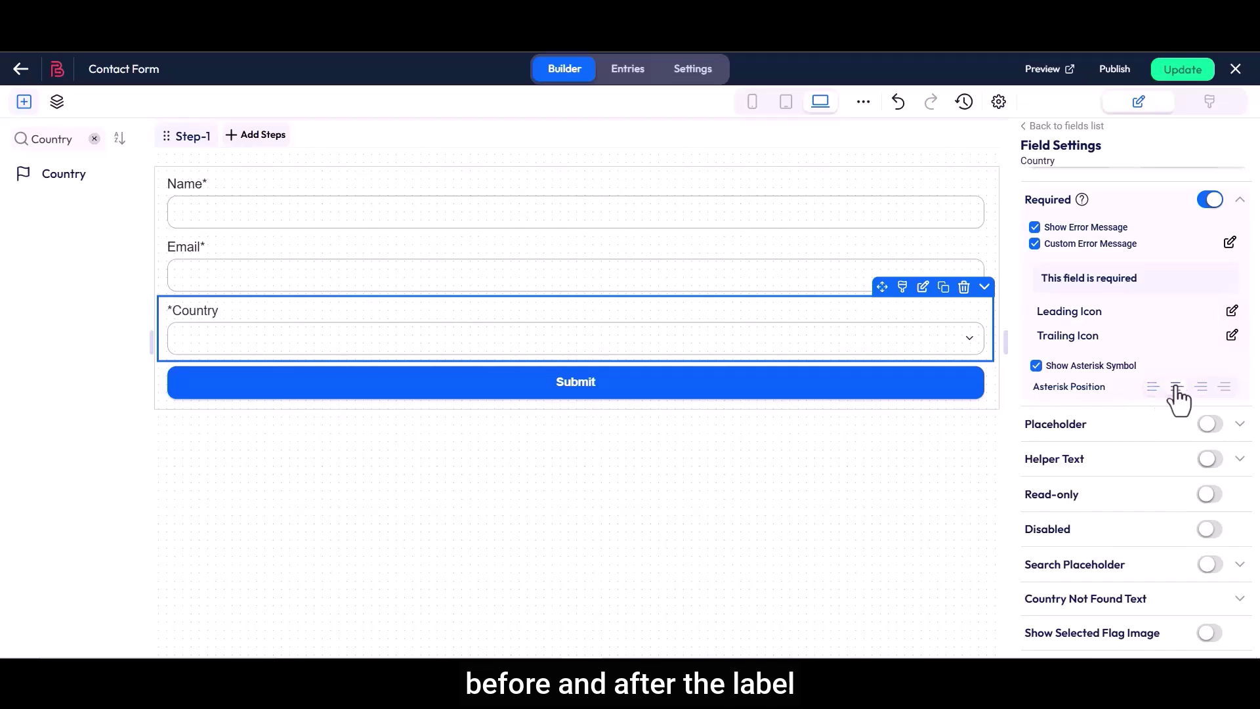
left_click(1202, 387)
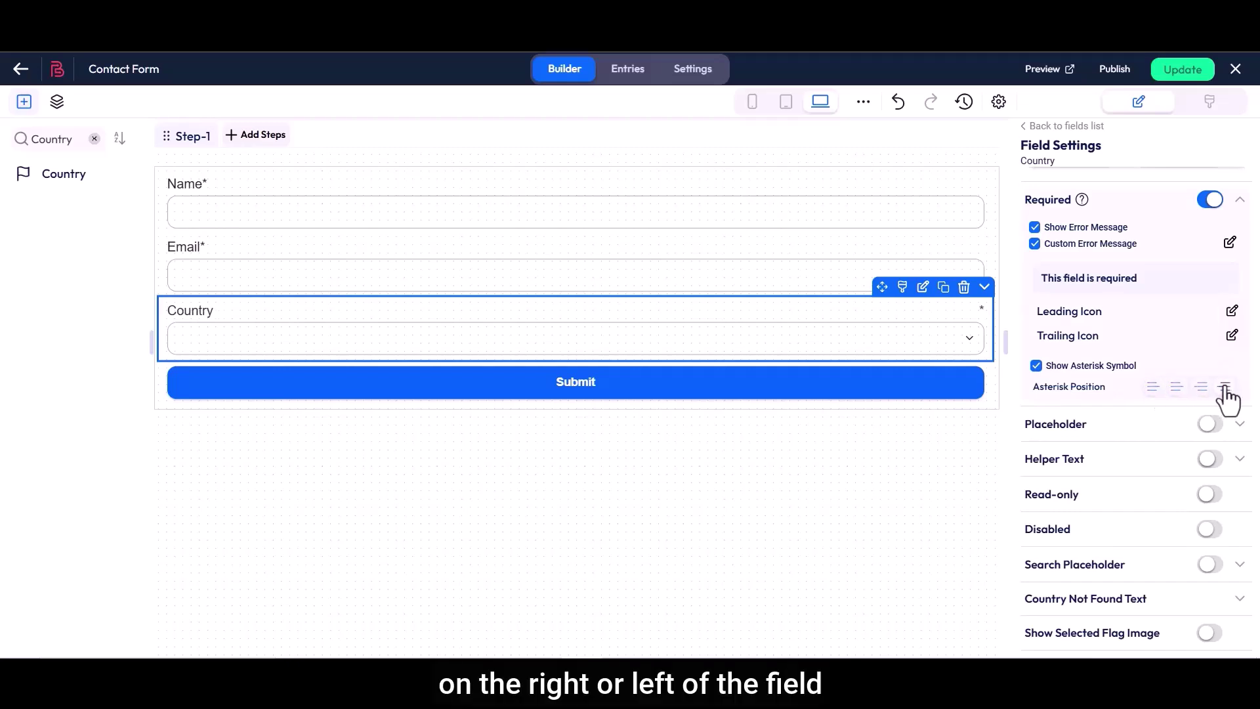
left_click(1202, 387)
Enable the placeholder and replace its default text with 'Select a Country here'
double_click(1057, 424)
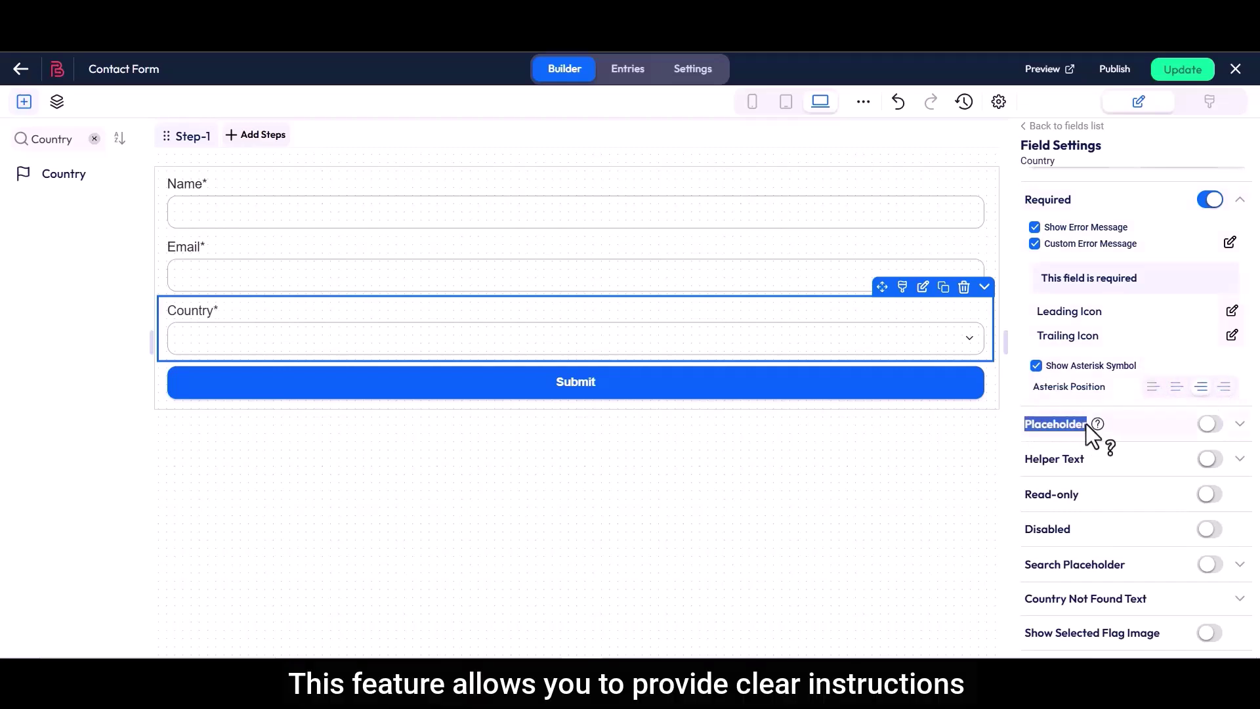
left_click(1210, 424)
double_click(1095, 456)
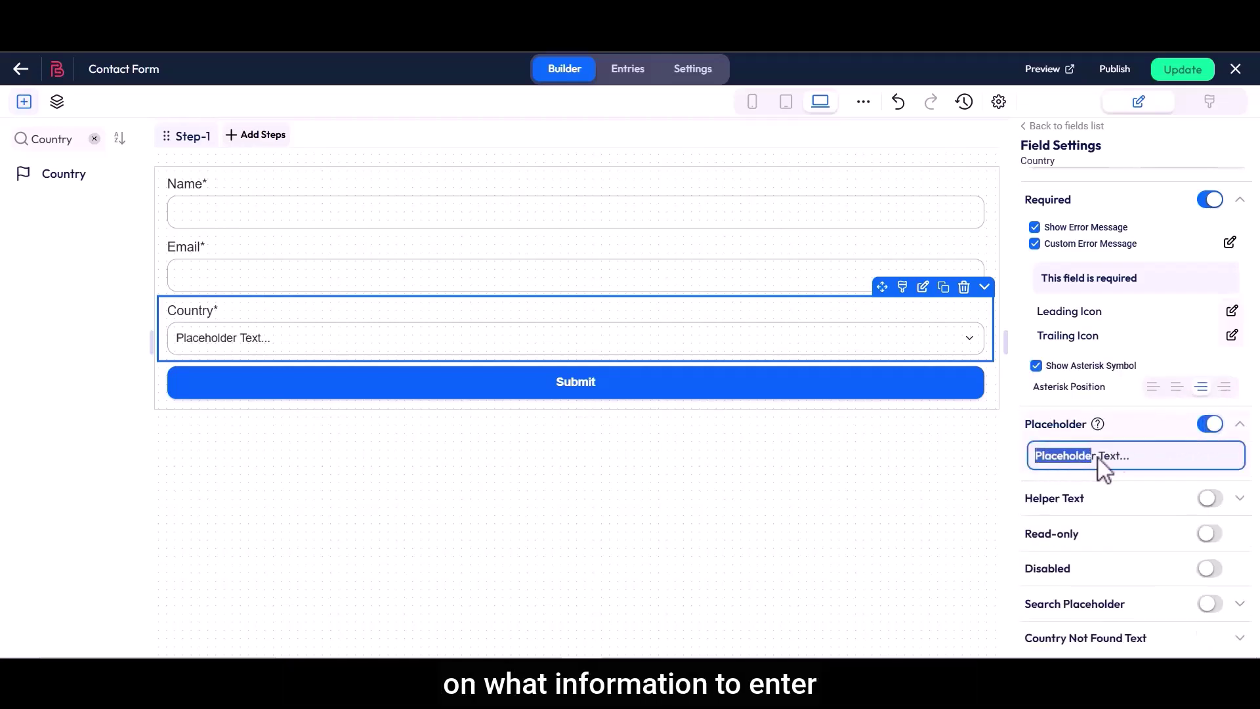
left_click_drag(1098, 457, 1137, 458)
type("Select a Country here")
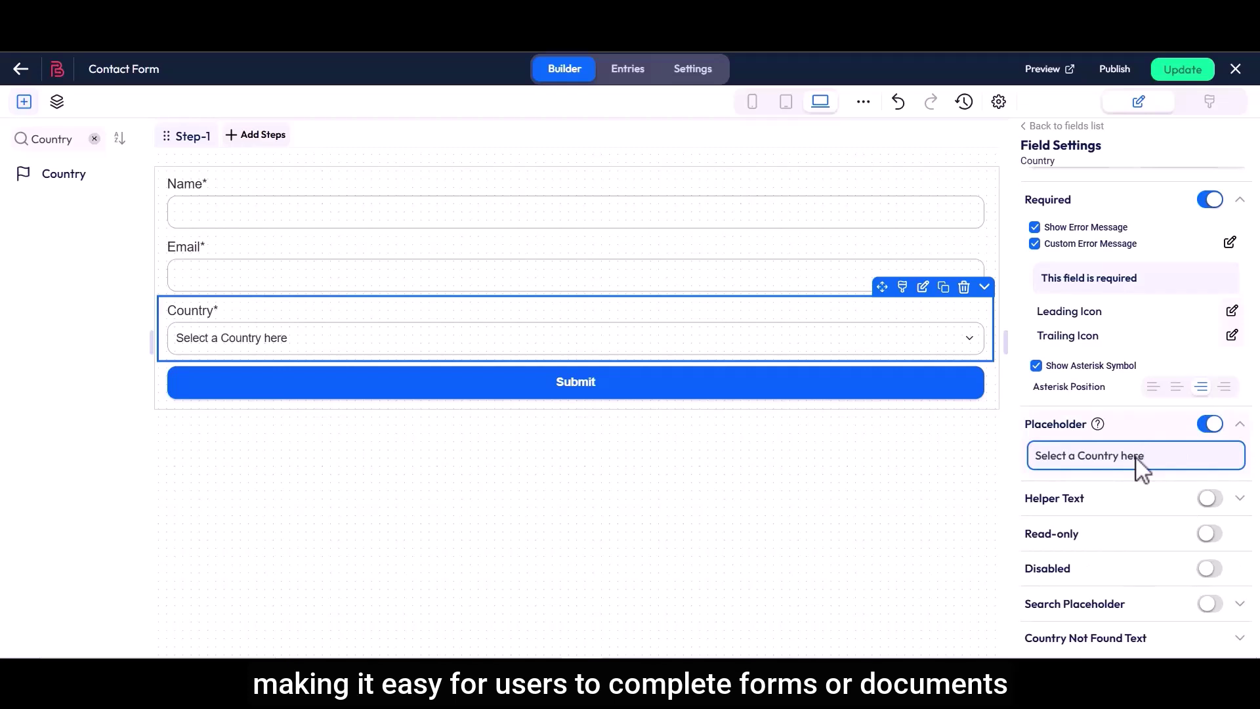
Turn helper text on, inspect its default wording, then turn it back off
left_click_drag(1025, 498, 1086, 500)
left_click(1212, 500)
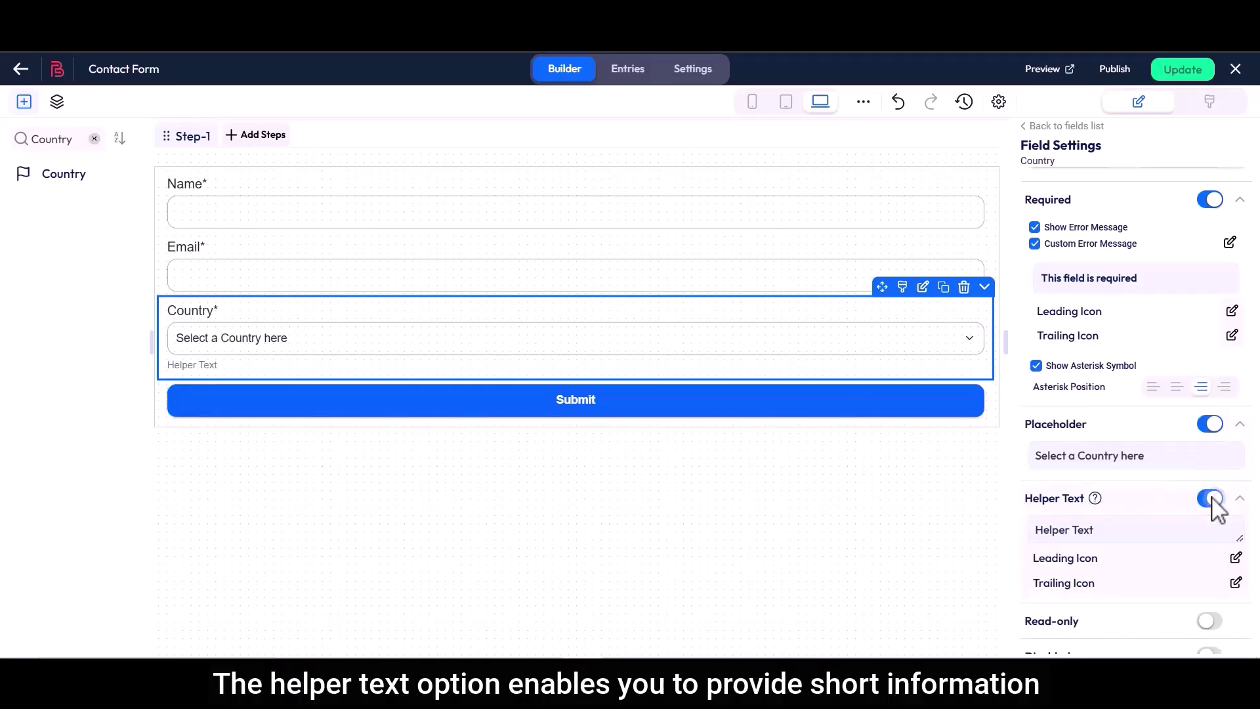
left_click(1041, 533)
left_click_drag(1041, 533, 1097, 543)
left_click(1099, 540)
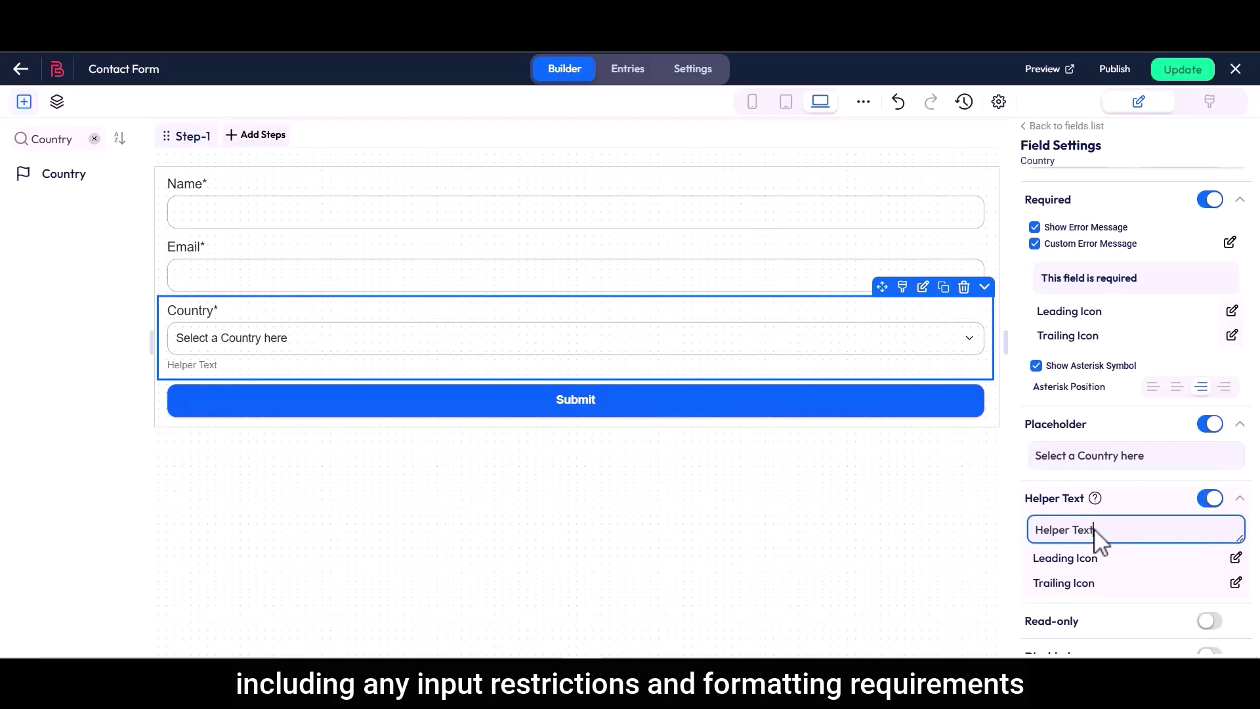
left_click(1210, 499)
left_click_drag(1025, 535, 1081, 535)
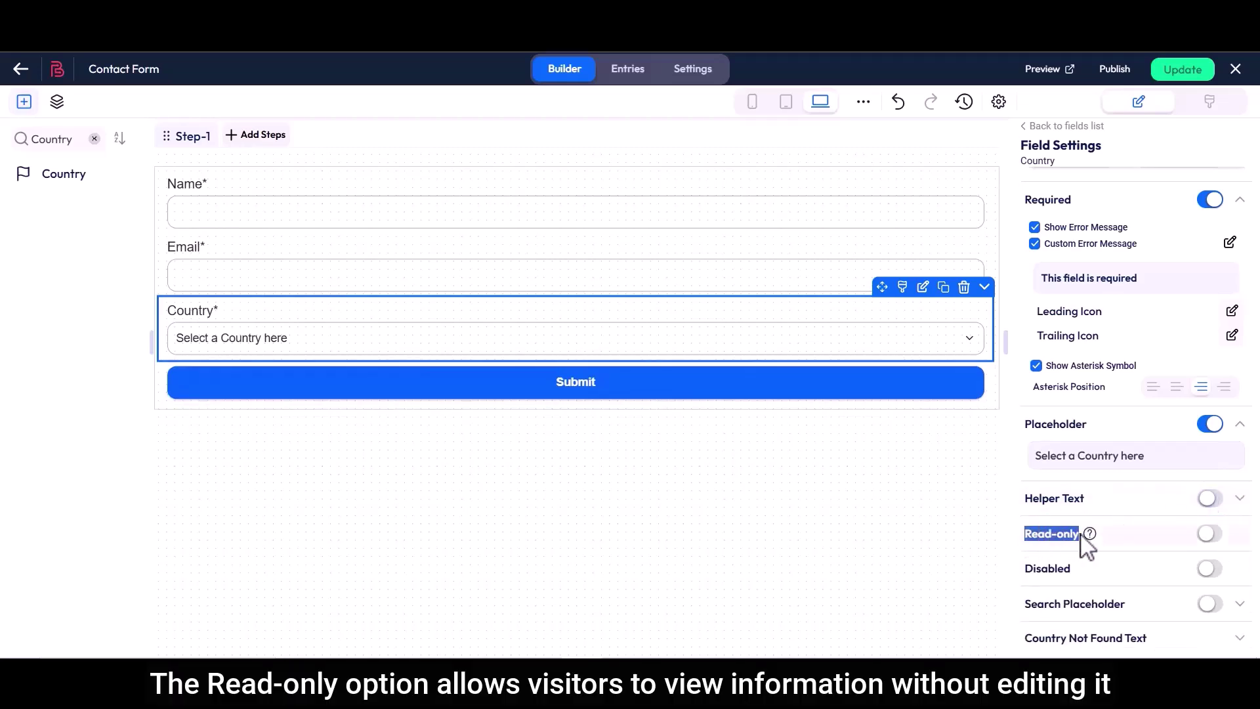
left_click(1210, 534)
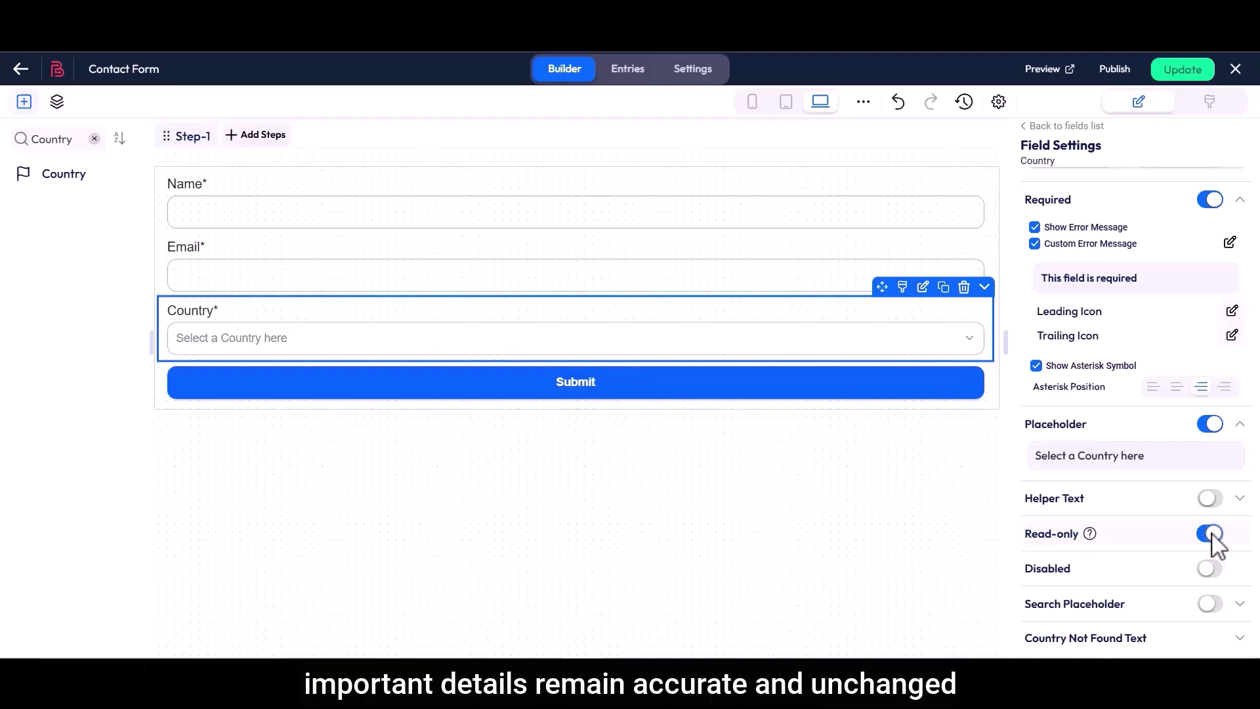
left_click(1211, 535)
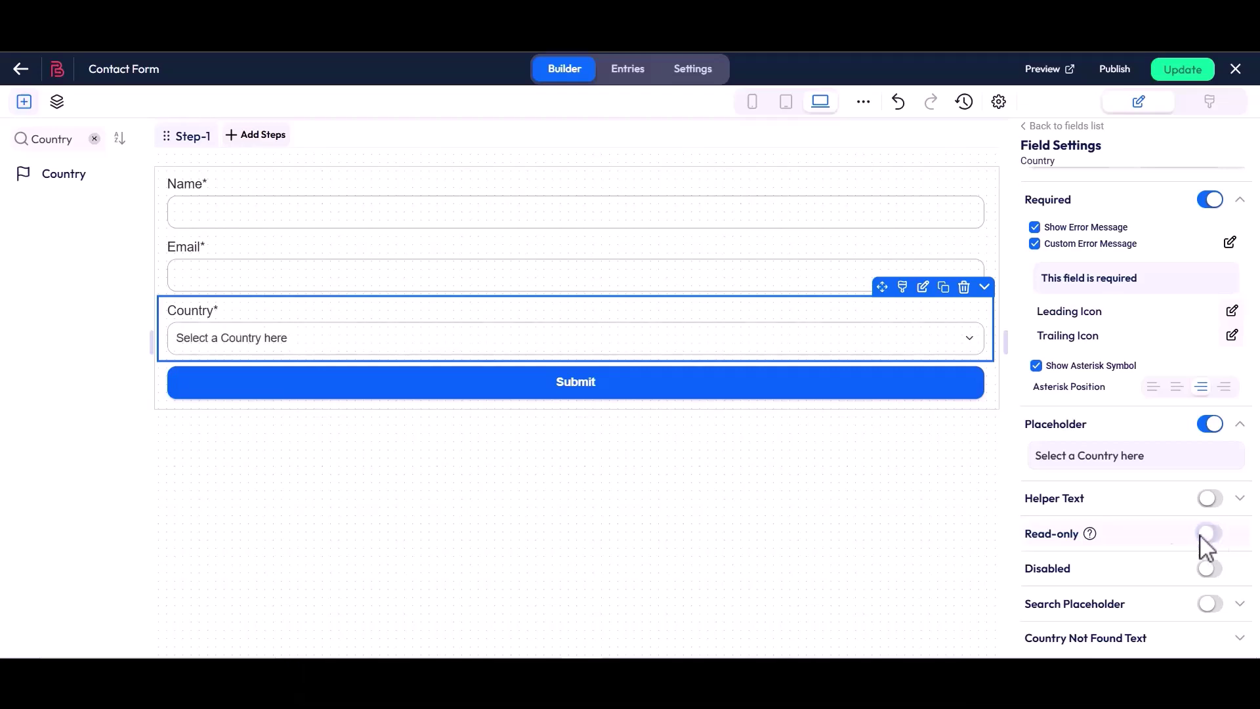
left_click_drag(1027, 568, 1073, 569)
left_click(1073, 570)
left_click(1211, 570)
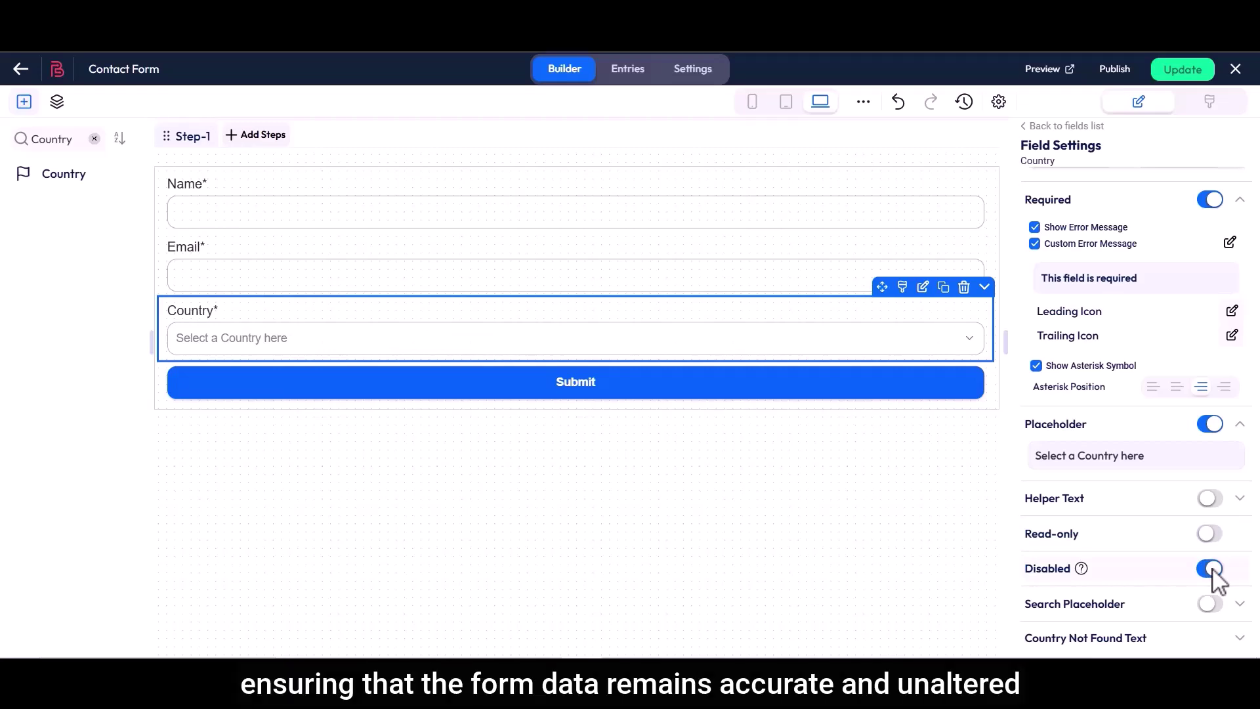
left_click(1211, 570)
scroll(1215, 576, "down", 3)
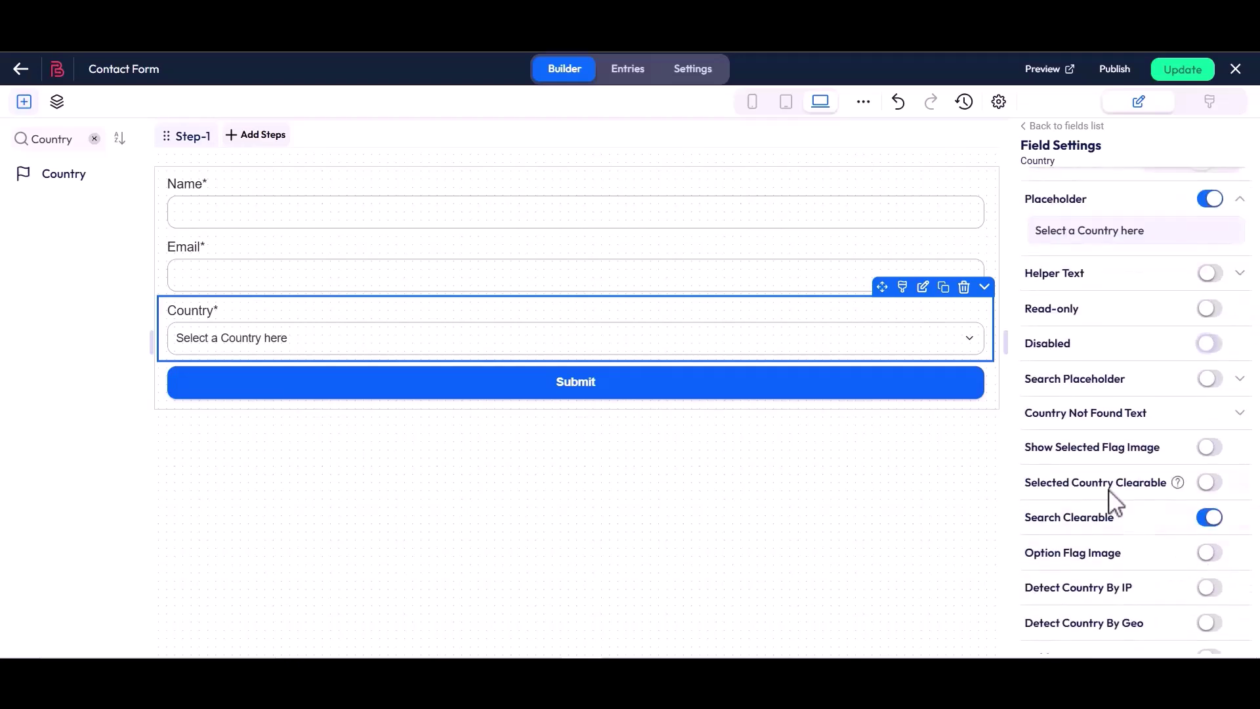
Enable the 'Search Country Here...' search placeholder and preview it in the dropdown
double_click(1058, 380)
left_click(1213, 386)
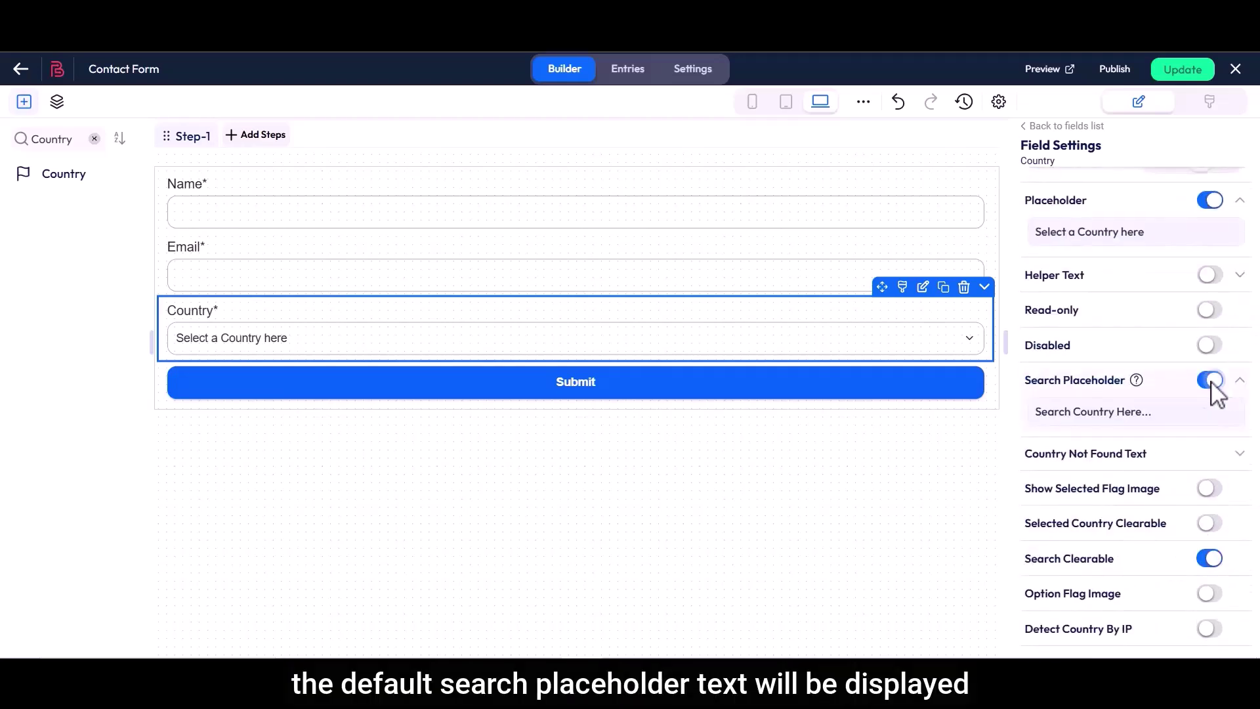
left_click(1038, 414)
left_click_drag(1038, 412, 1153, 414)
left_click(1155, 414)
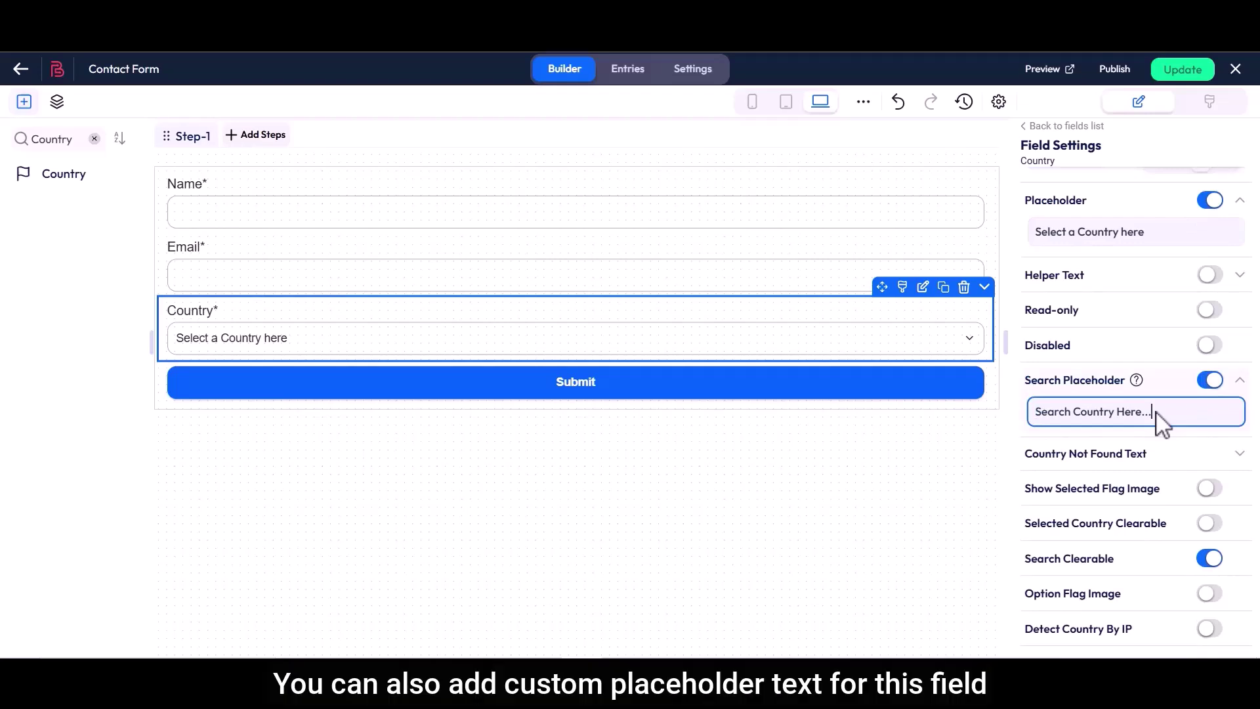
left_click(416, 347)
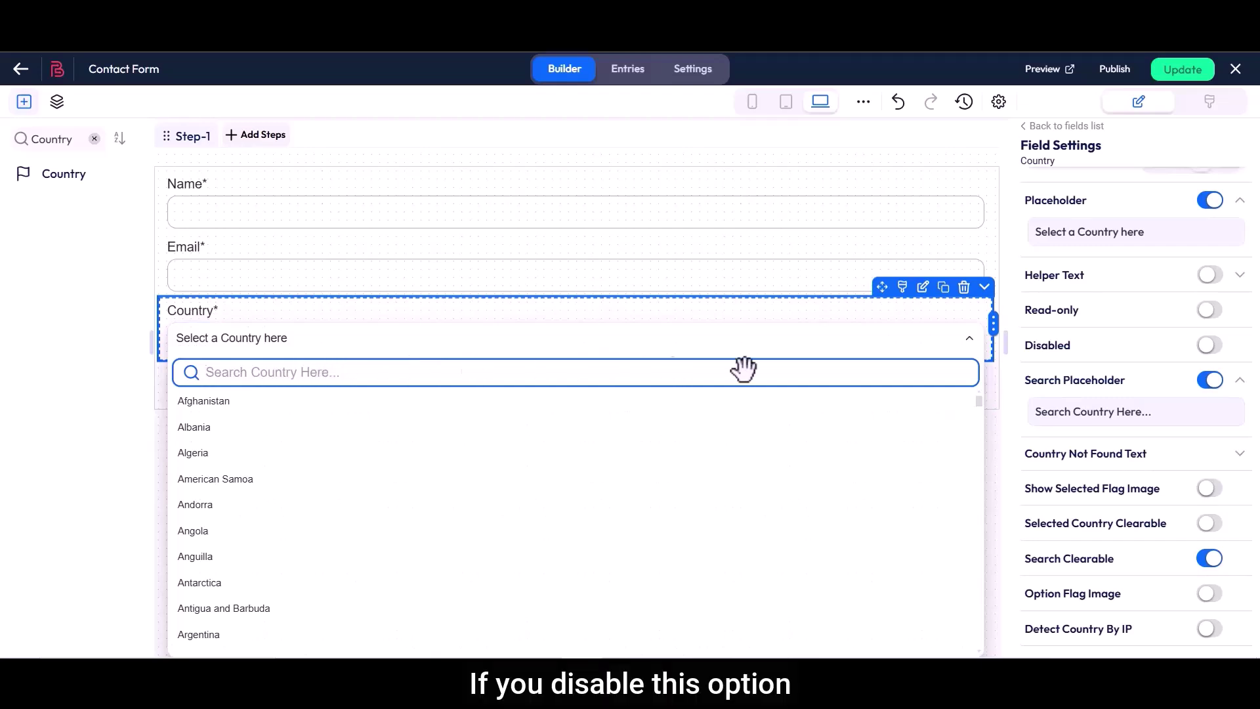
left_click(1210, 381)
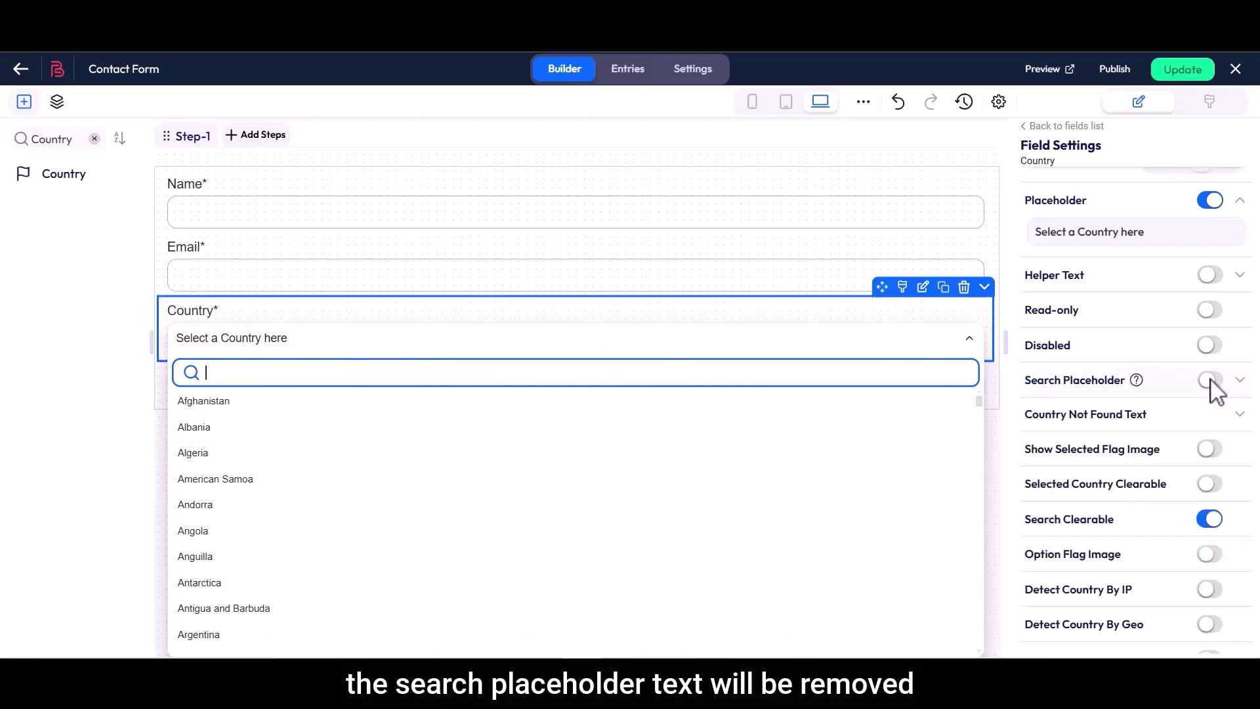
left_click(1211, 381)
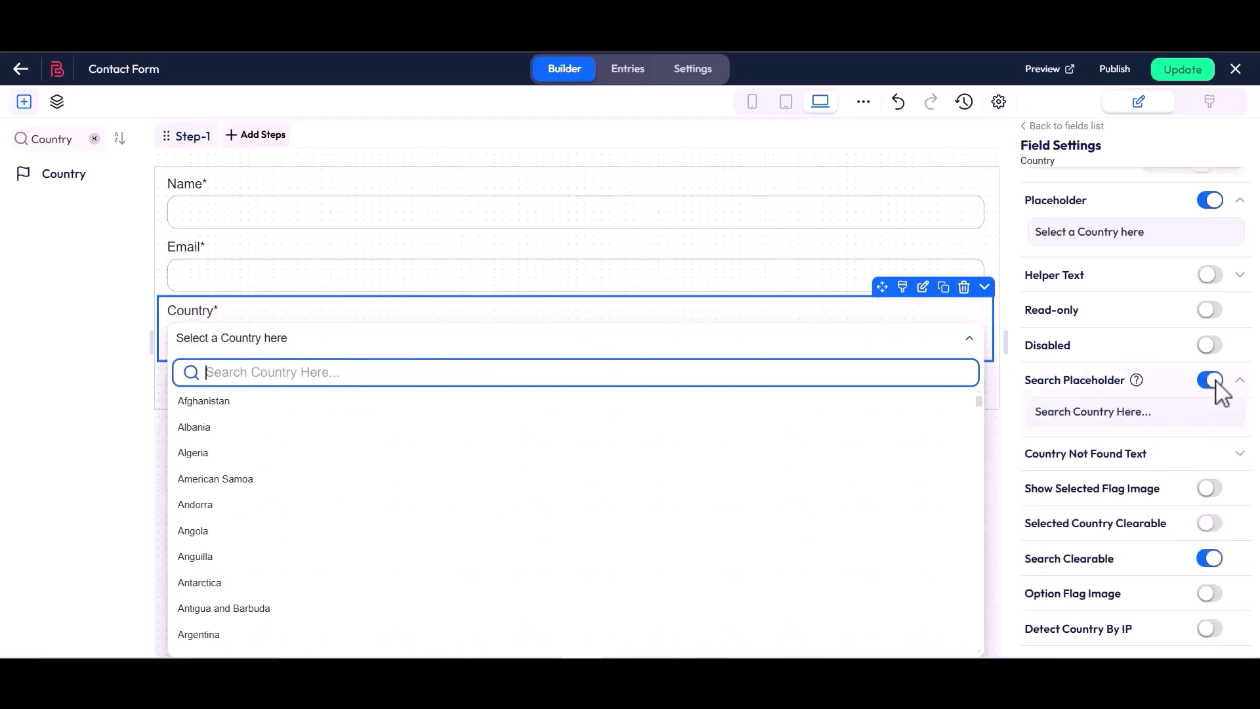
Check the 'No Country Found' message by searching 'test' in the dropdown
left_click_drag(1030, 450, 1152, 460)
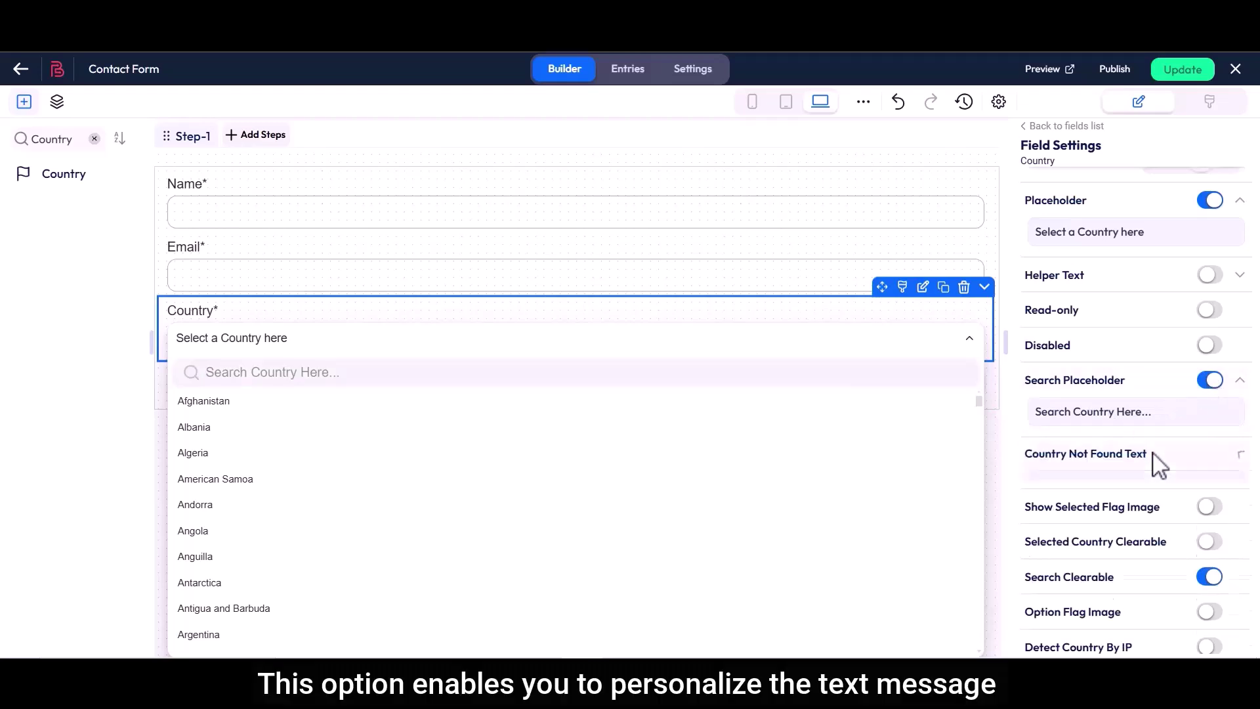
triple_click(1037, 487)
left_click(1132, 489)
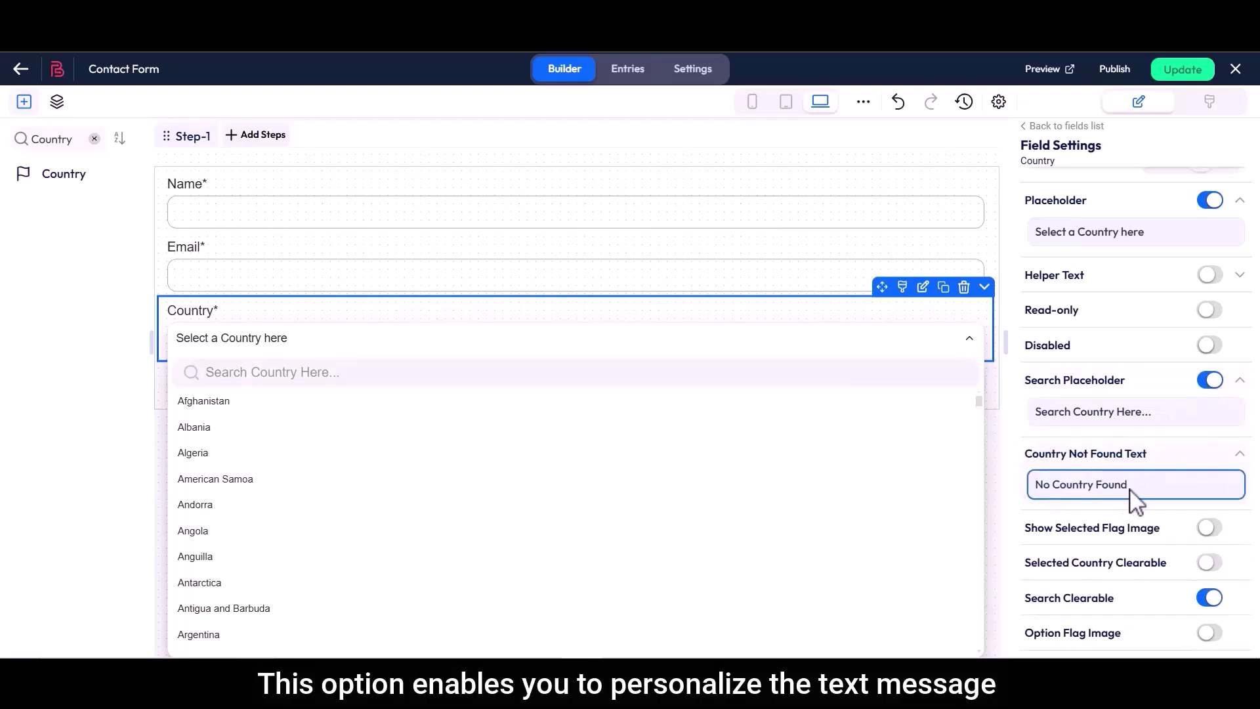
left_click(506, 372)
type("test")
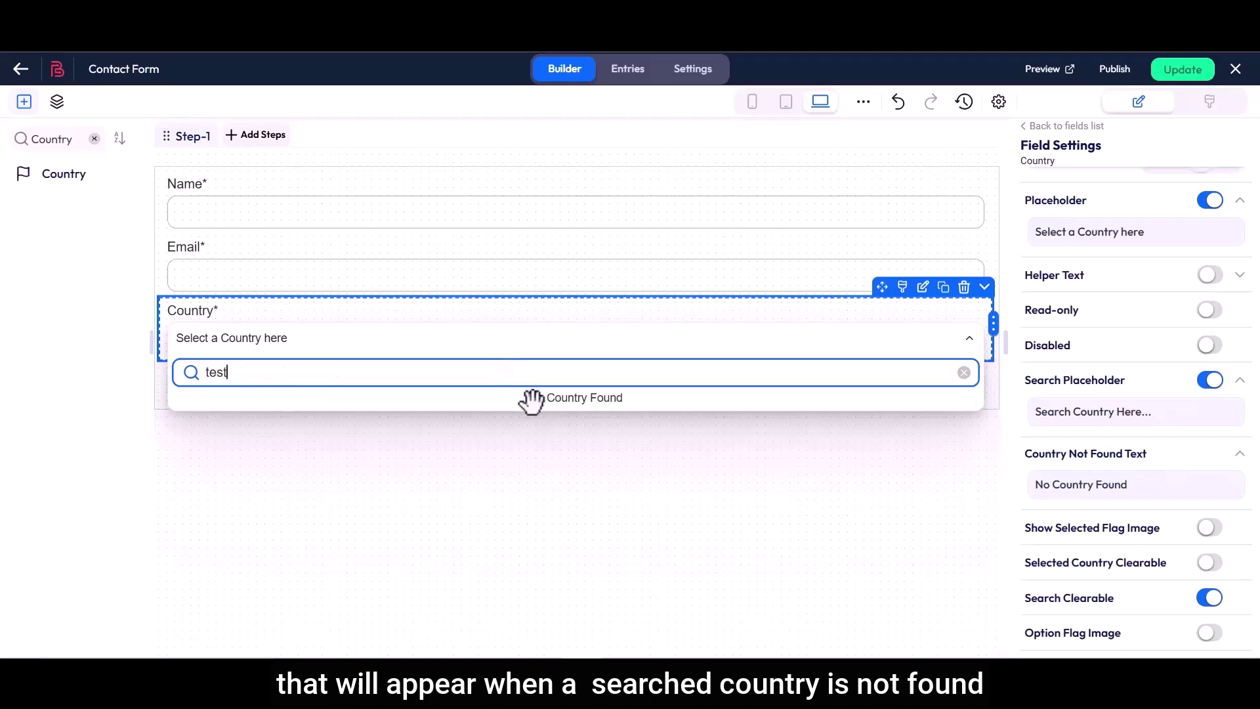
left_click(963, 372)
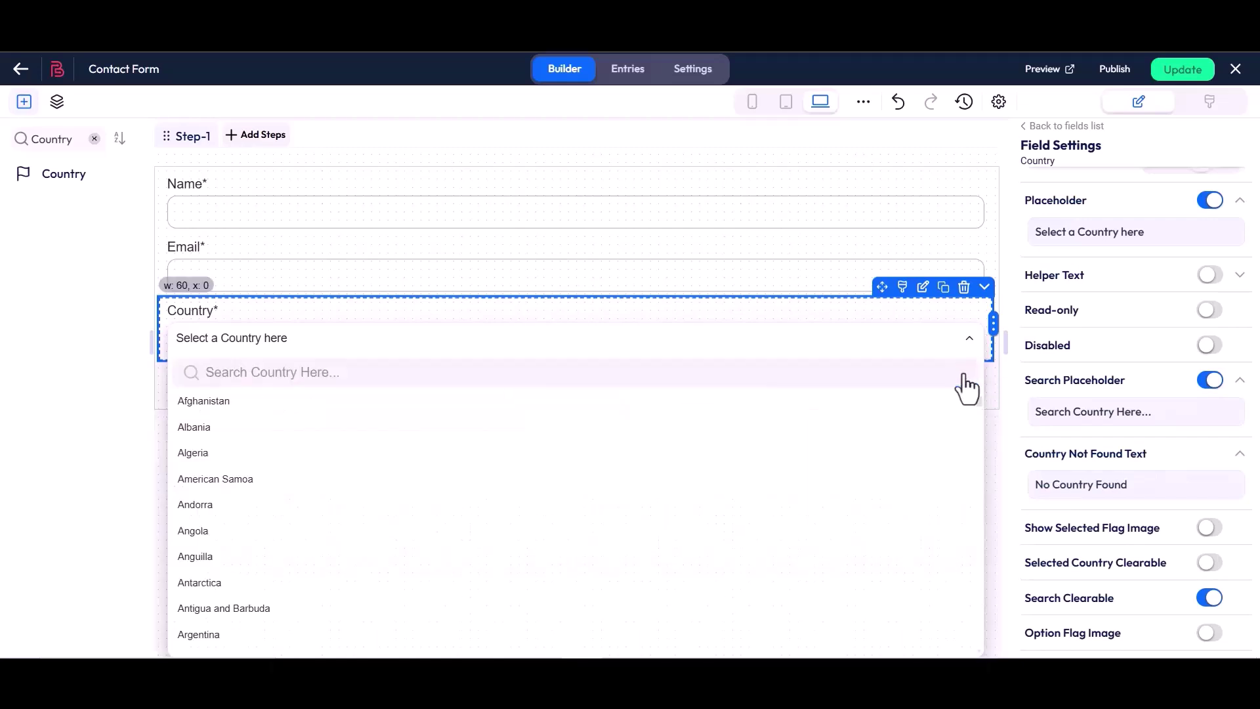
Show the selected country's flag and choose Bangladesh as the country
scroll(1028, 410, "down", 3)
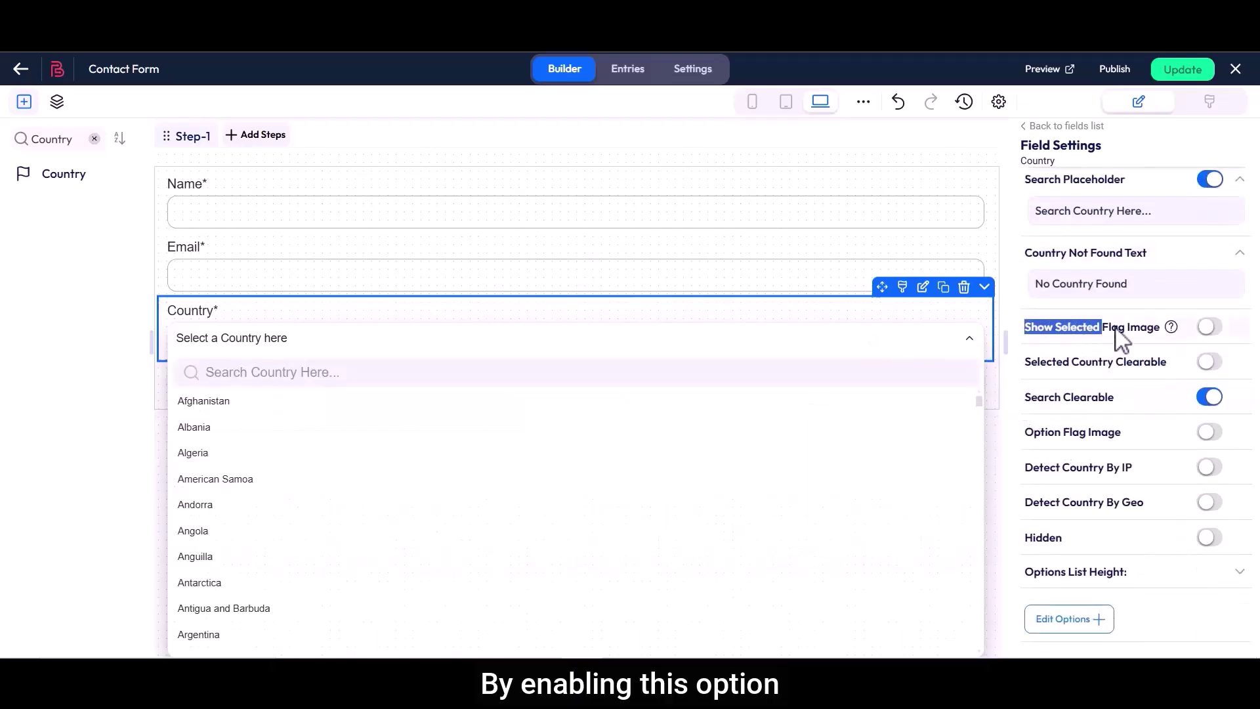
left_click(1209, 327)
type("Bangladesh")
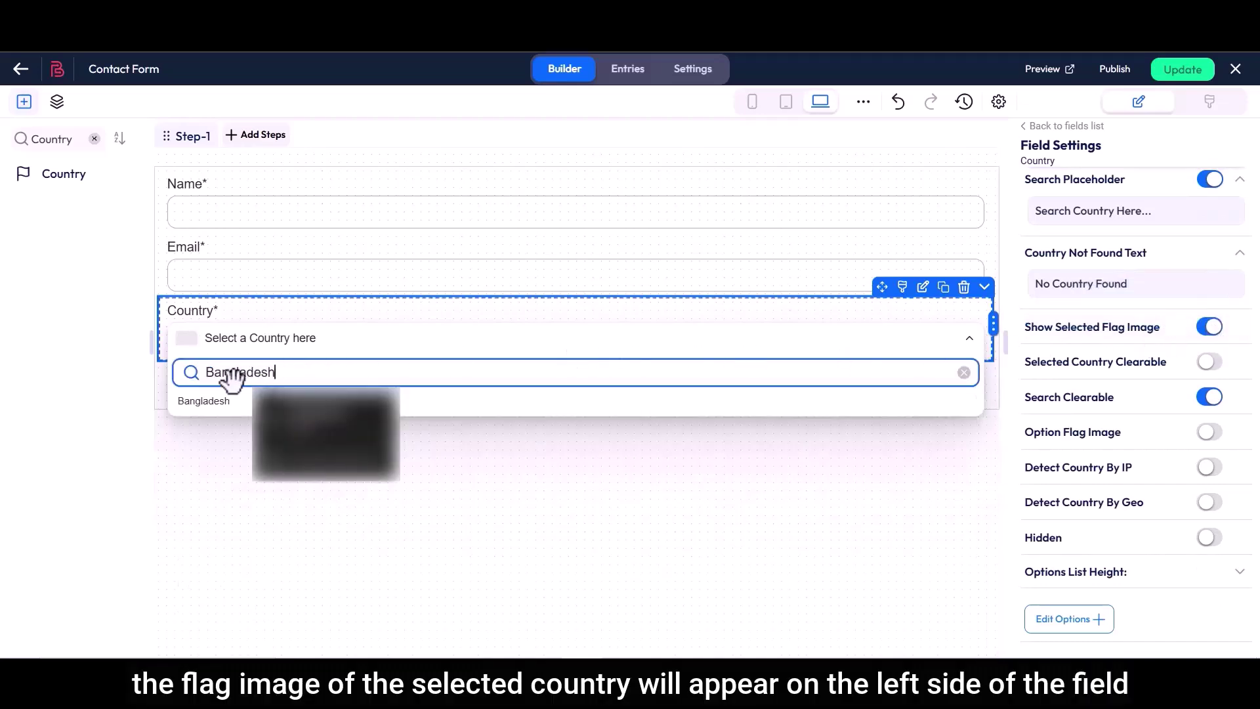
left_click(204, 401)
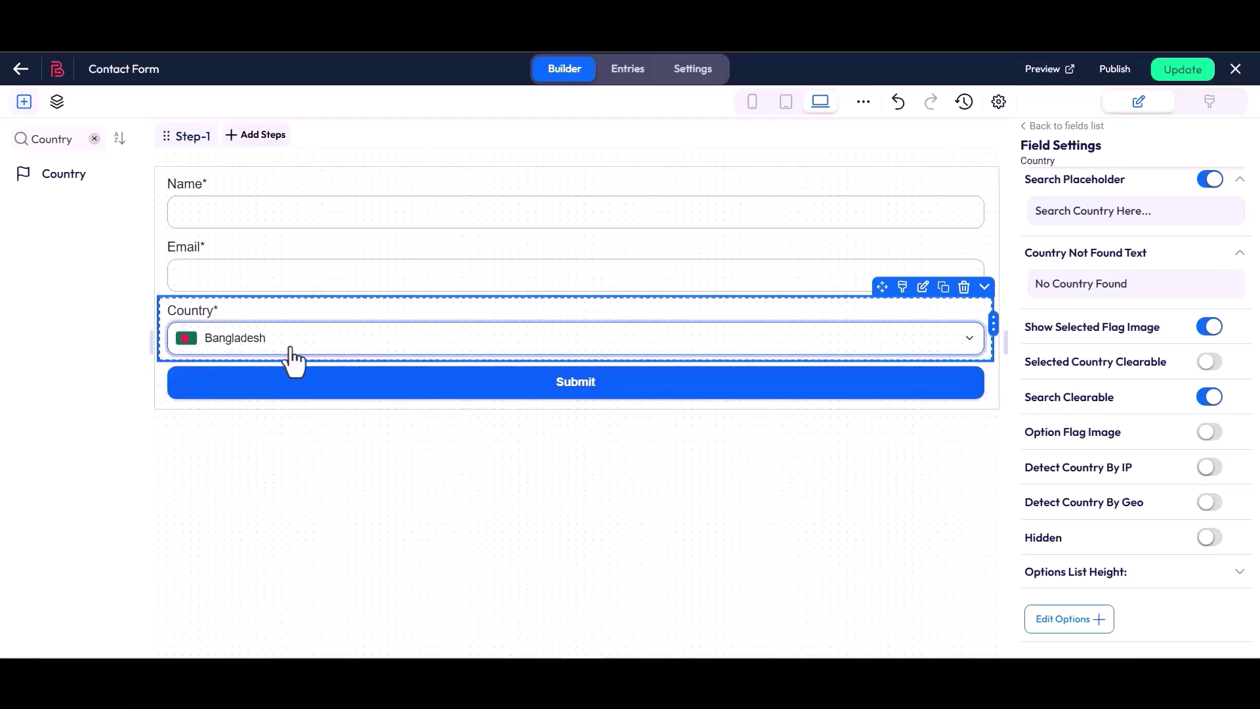
Make the selected country clearable and test searching for China
left_click_drag(1027, 363, 1173, 368)
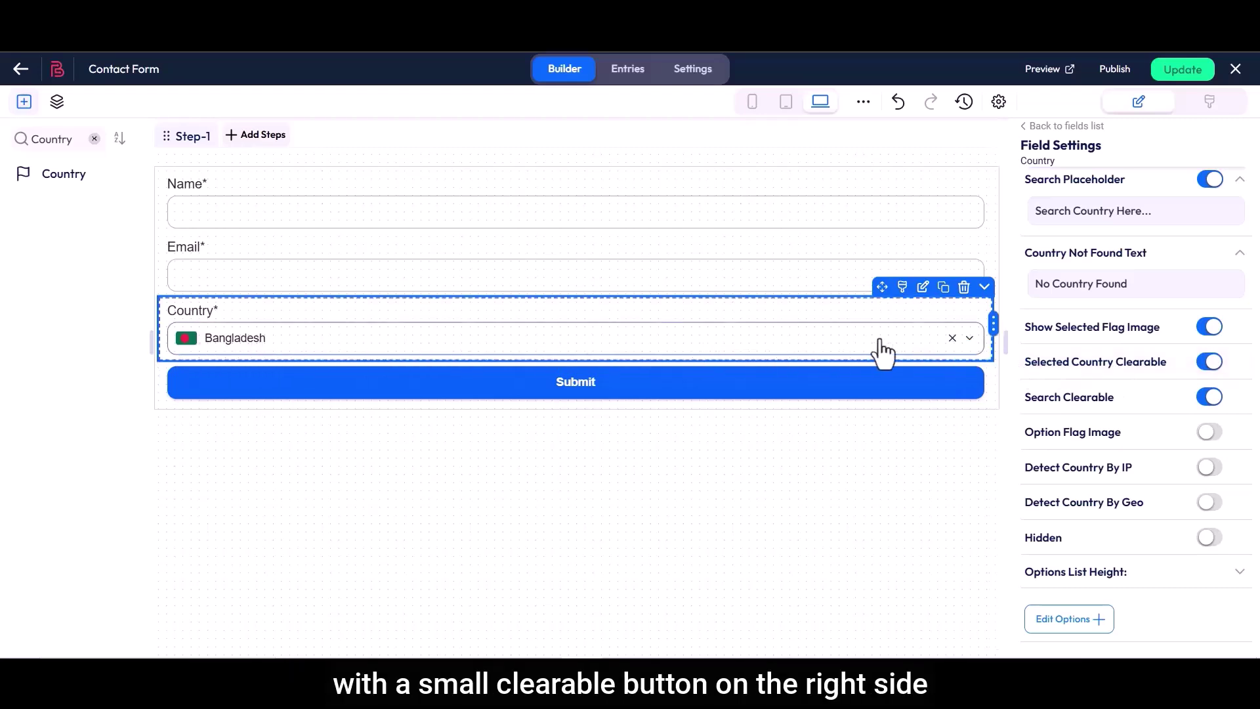
left_click_drag(1030, 408, 1116, 408)
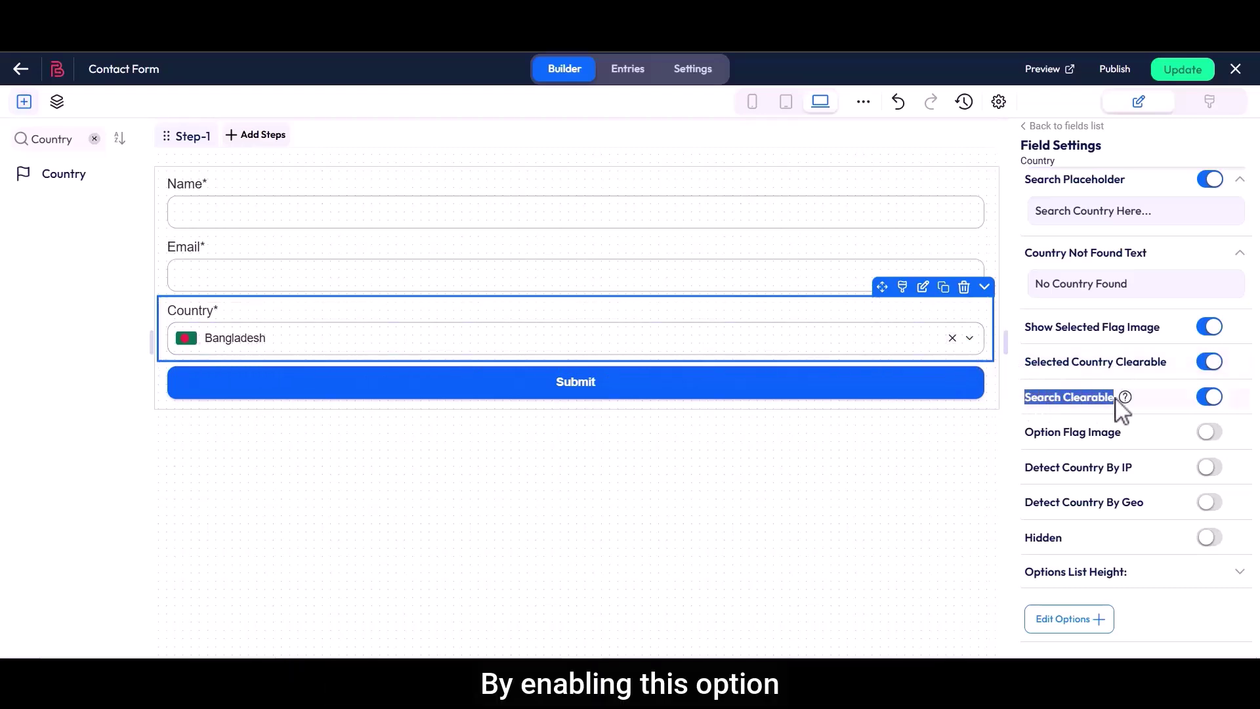
left_click(540, 341)
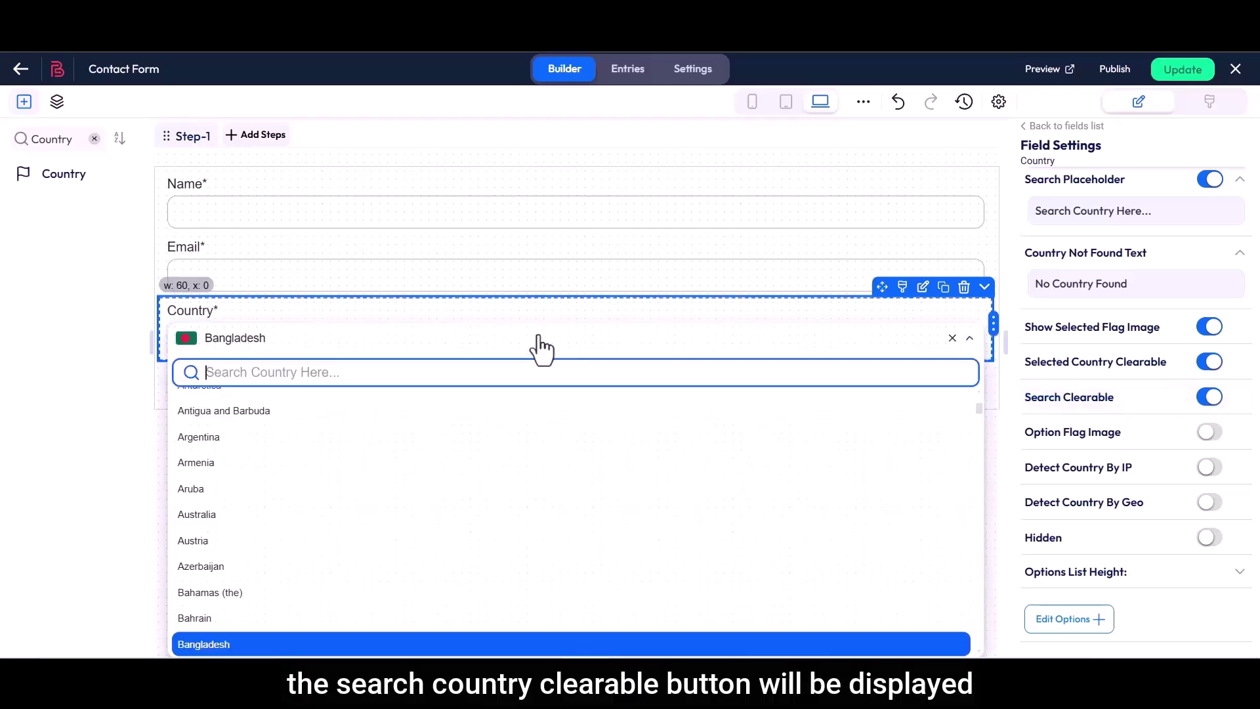
type("China")
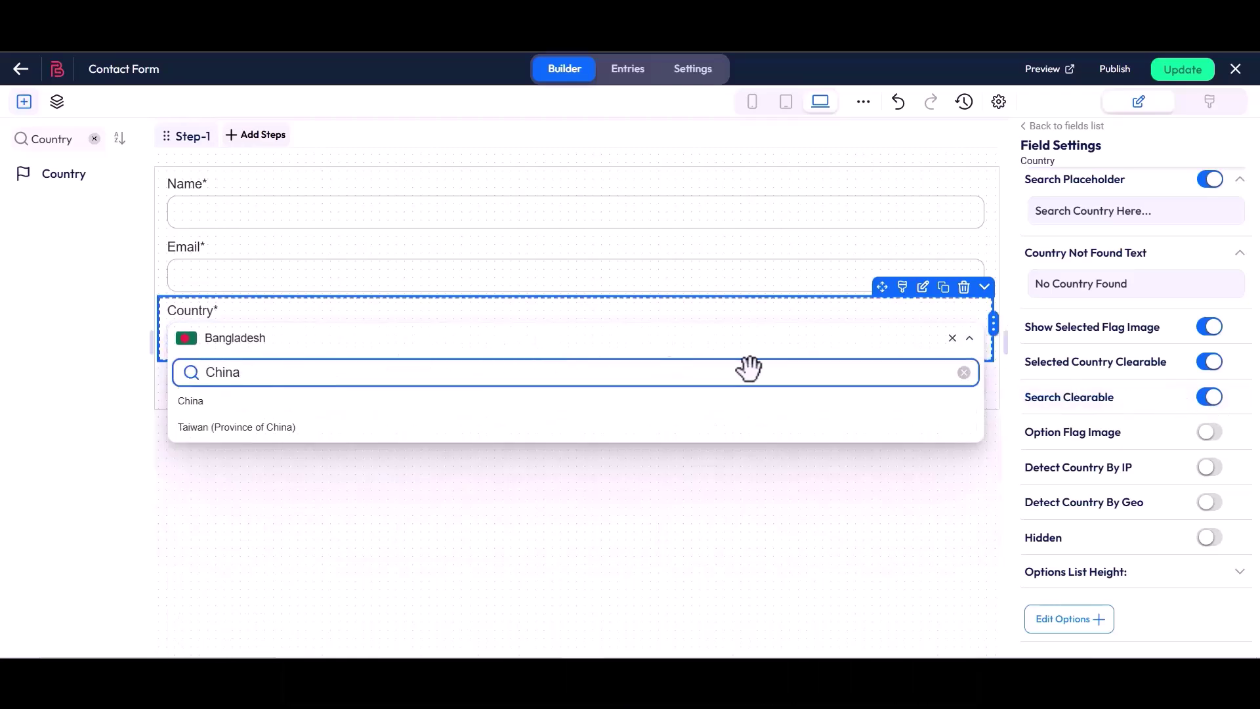
left_click(964, 372)
Turn flag images beside every option on, then off again
left_click_drag(1025, 433, 1106, 438)
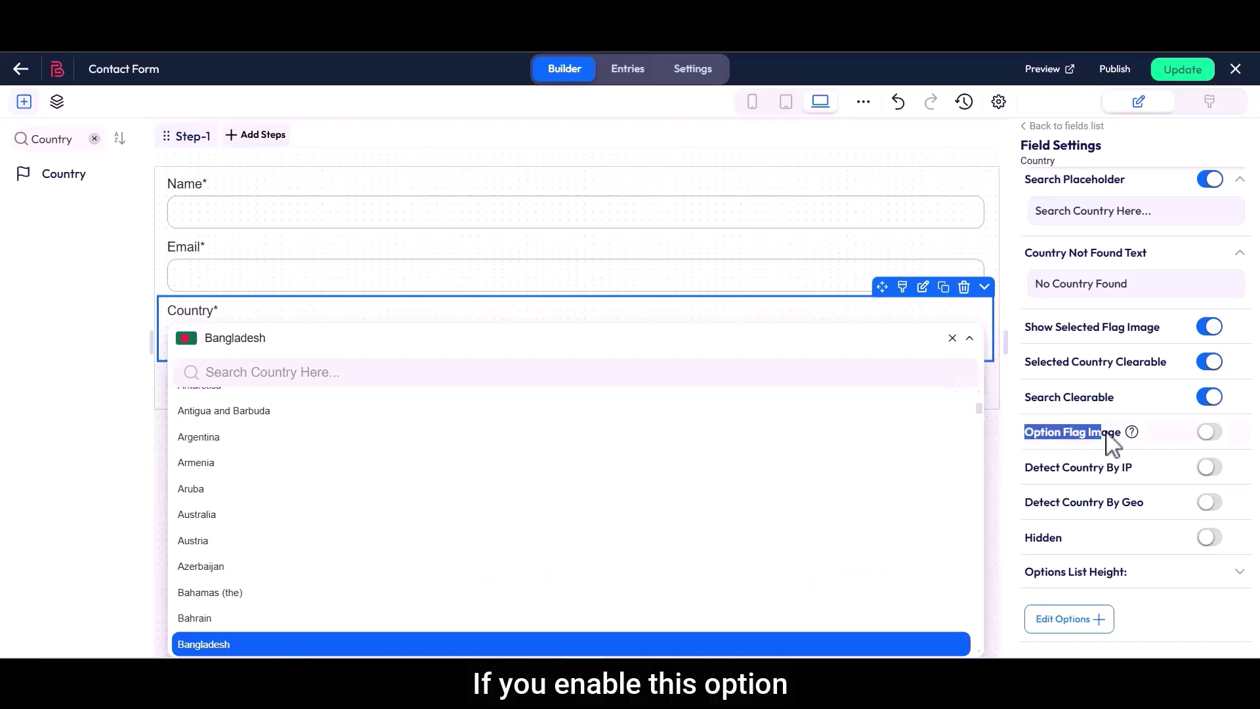
left_click(1210, 432)
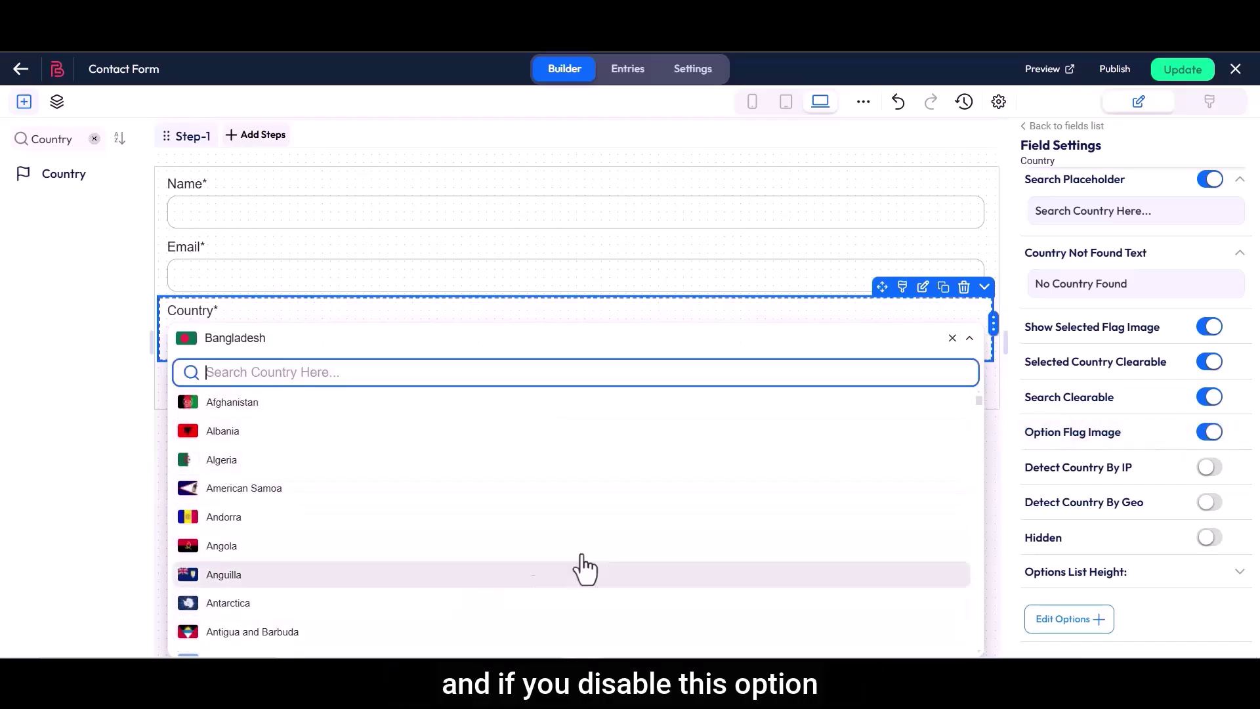
left_click_drag(1026, 435, 1120, 439)
left_click(1211, 433)
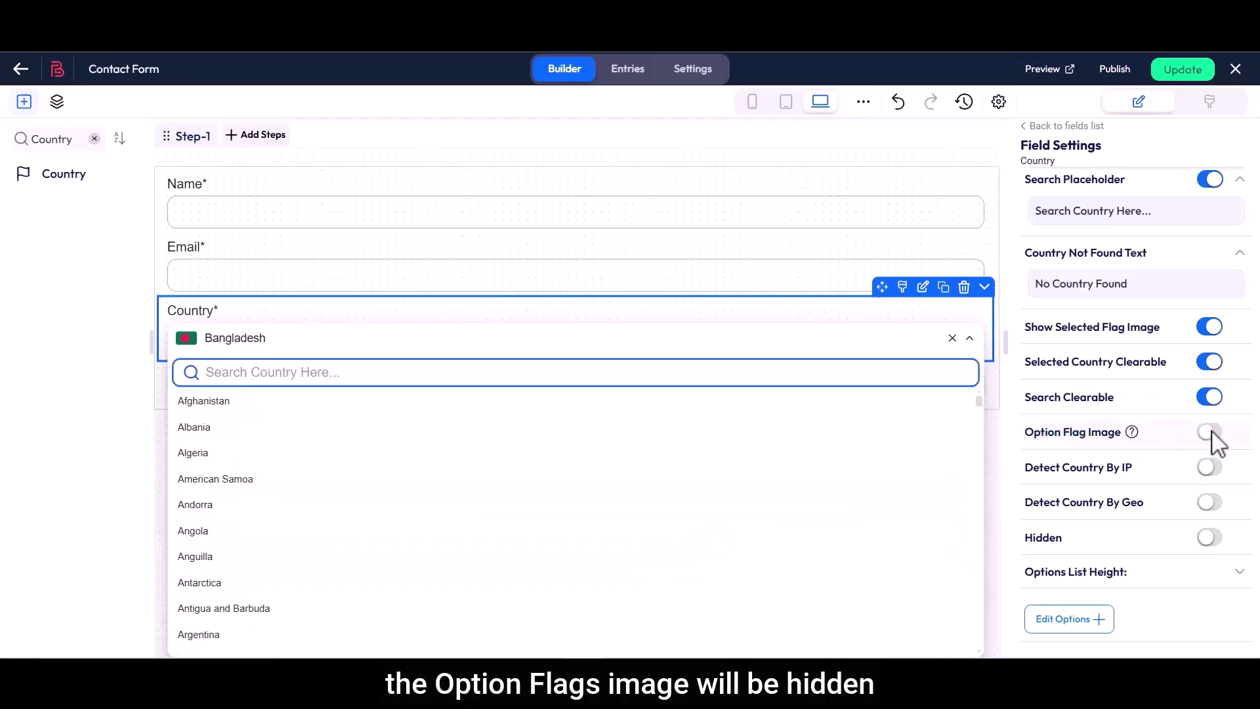
Re-enable option flags and leave Detect Country By IP switched off
left_click(1211, 433)
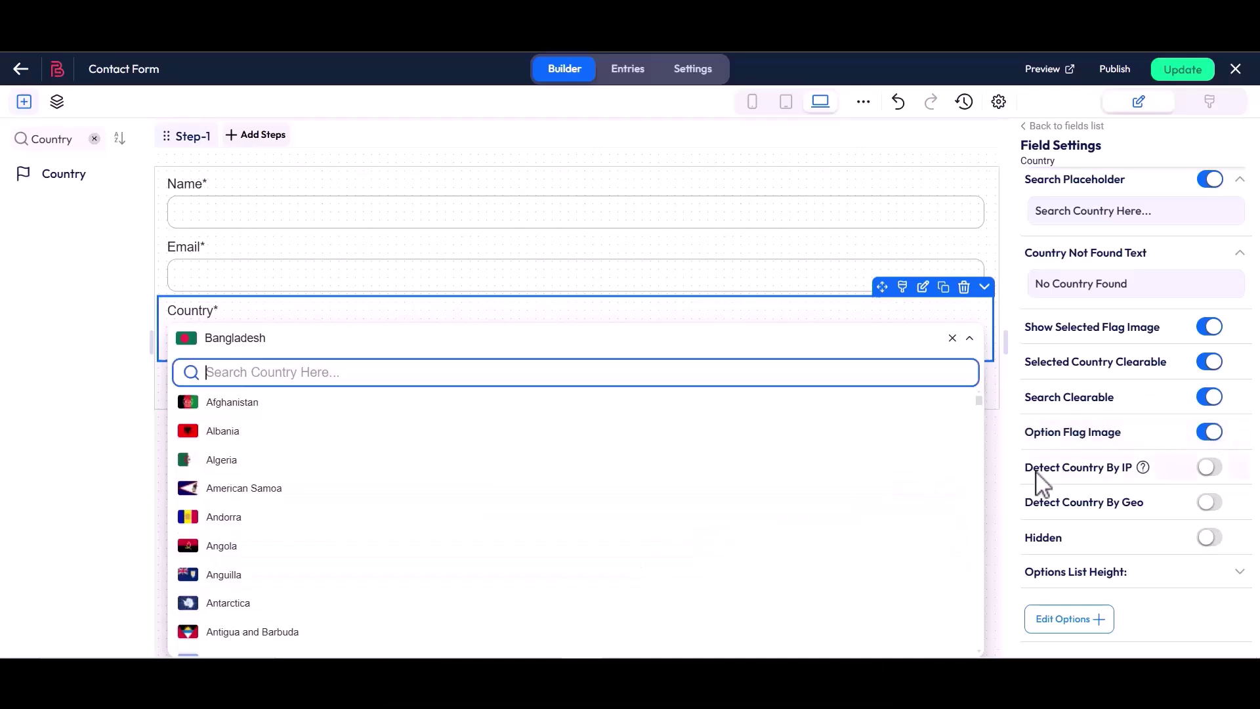
left_click_drag(1026, 470, 1114, 483)
left_click(1137, 483)
left_click(1211, 467)
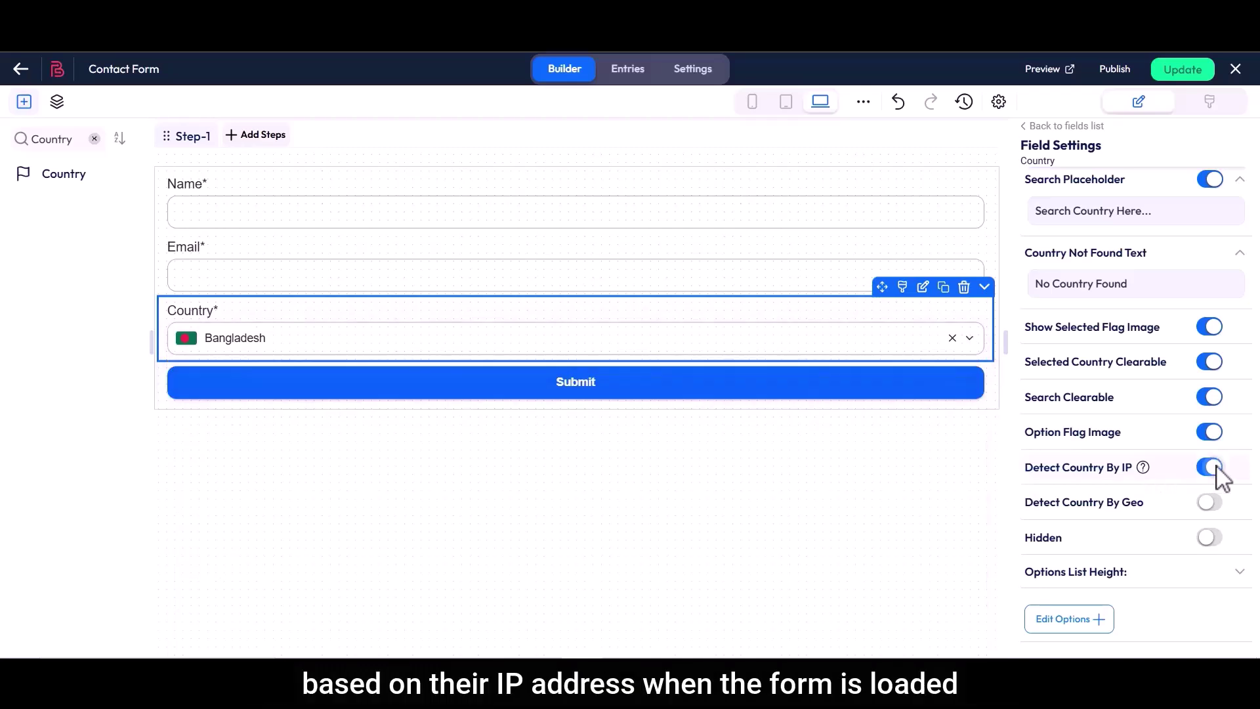
left_click(1211, 467)
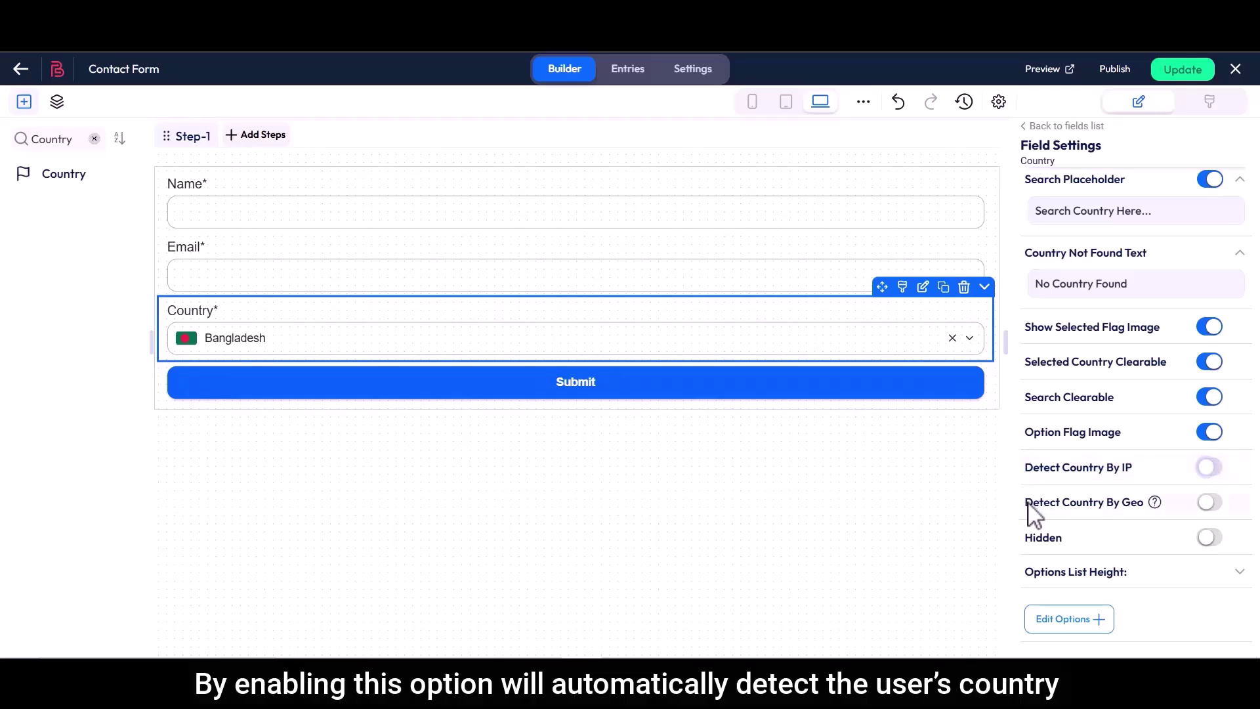
Try device-location detection and hiding the field, then revert both settings
left_click_drag(1028, 502, 1148, 515)
left_click(1148, 515)
left_click(1211, 504)
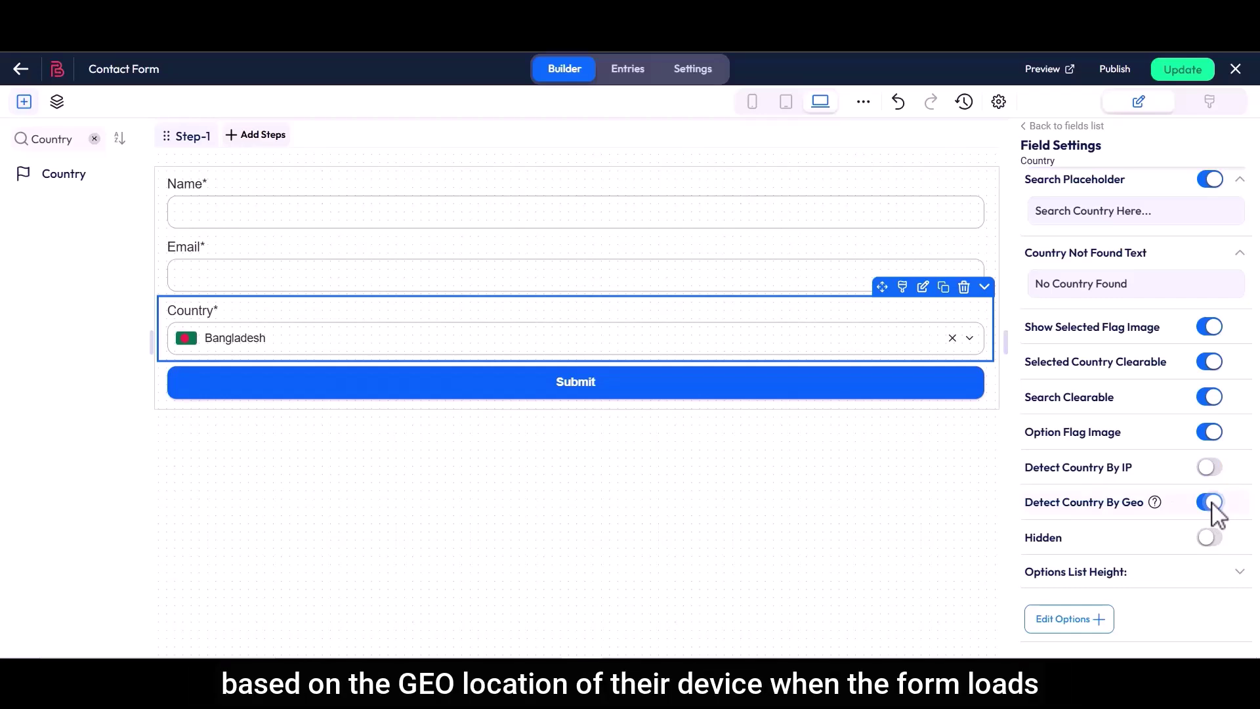
left_click(1213, 504)
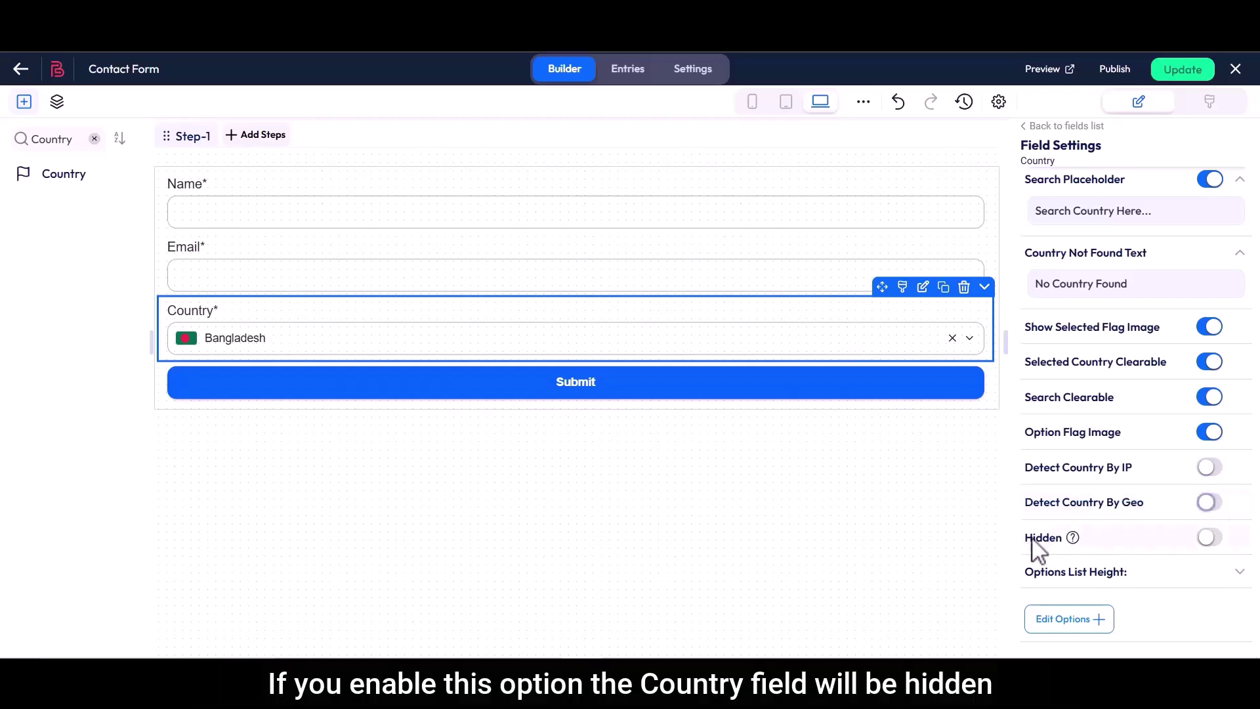
left_click_drag(1027, 538, 1065, 544)
left_click(1209, 538)
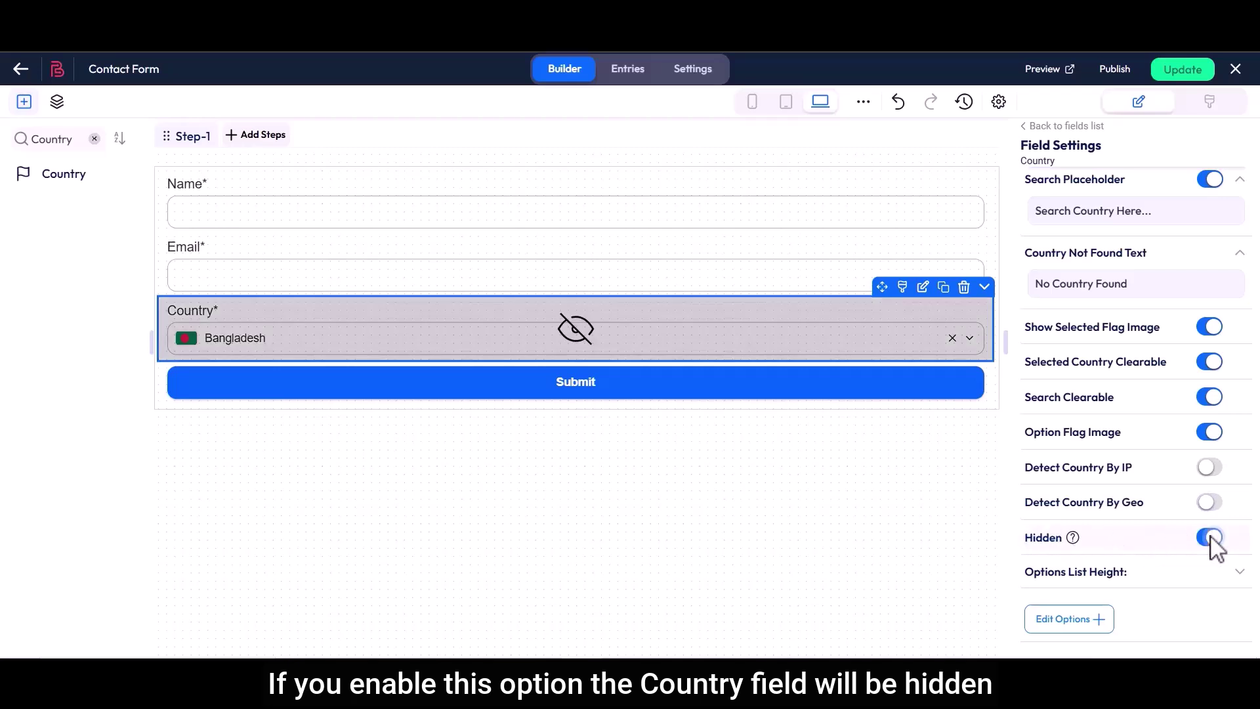
left_click(1215, 541)
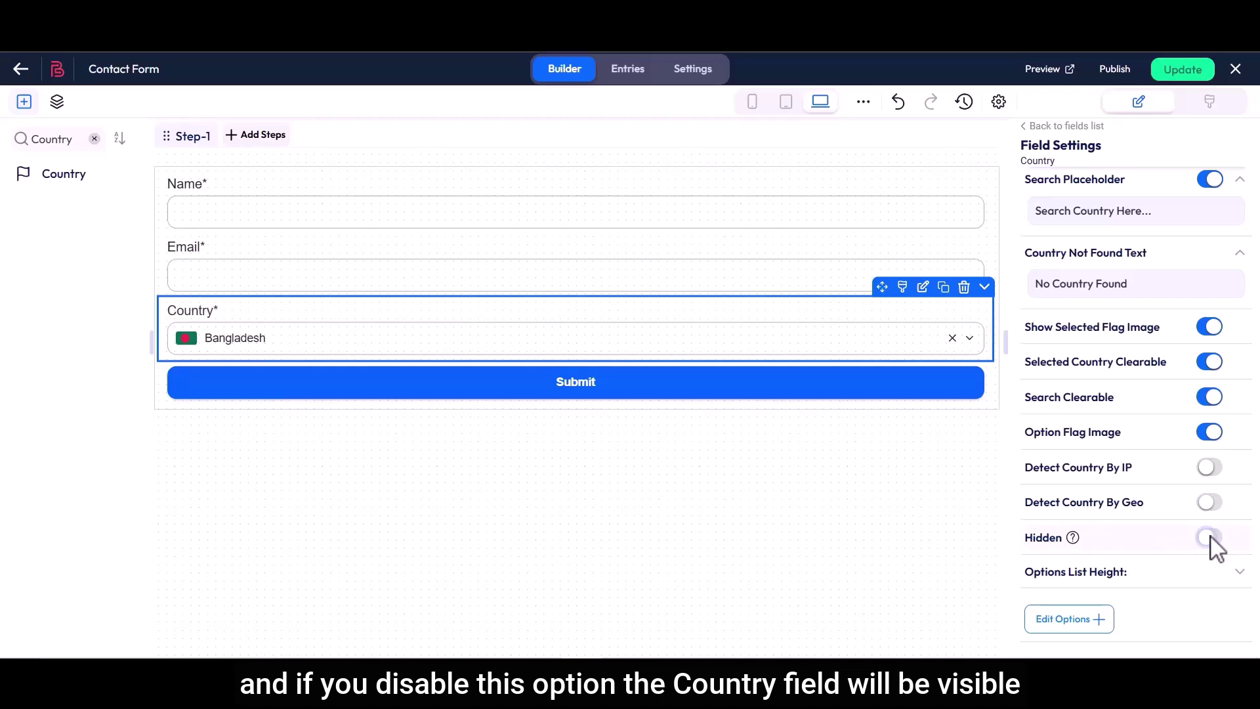
Set the options list maximum height to 450 and open the country options editor
scroll(1214, 546, "down", 2)
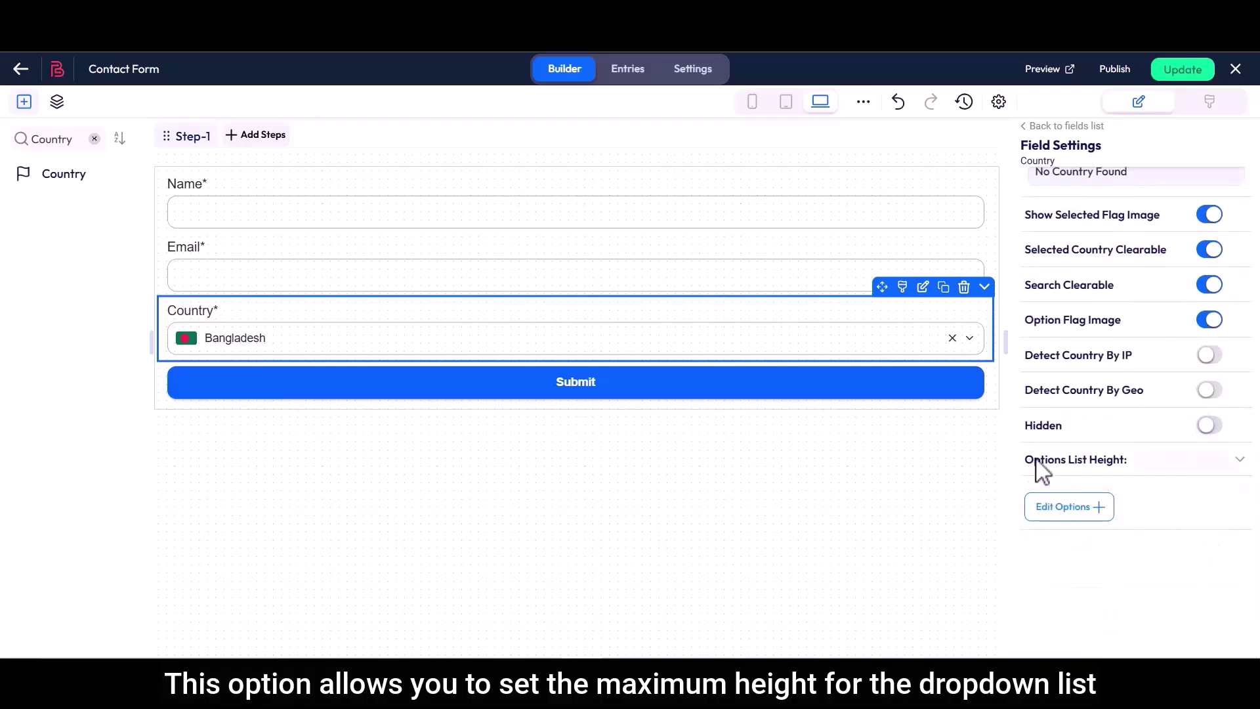
left_click_drag(1043, 470, 1134, 473)
left_click(1132, 473)
left_click_drag(1030, 487, 1073, 491)
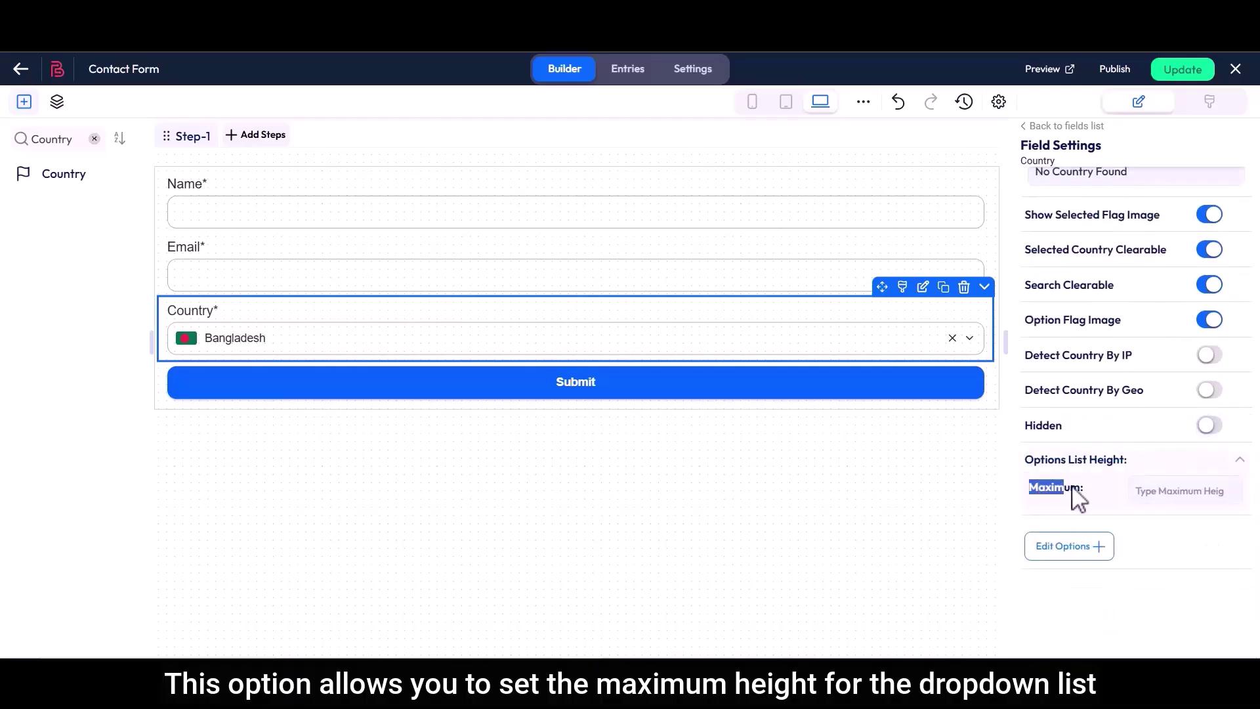
left_click(1148, 497)
type("450")
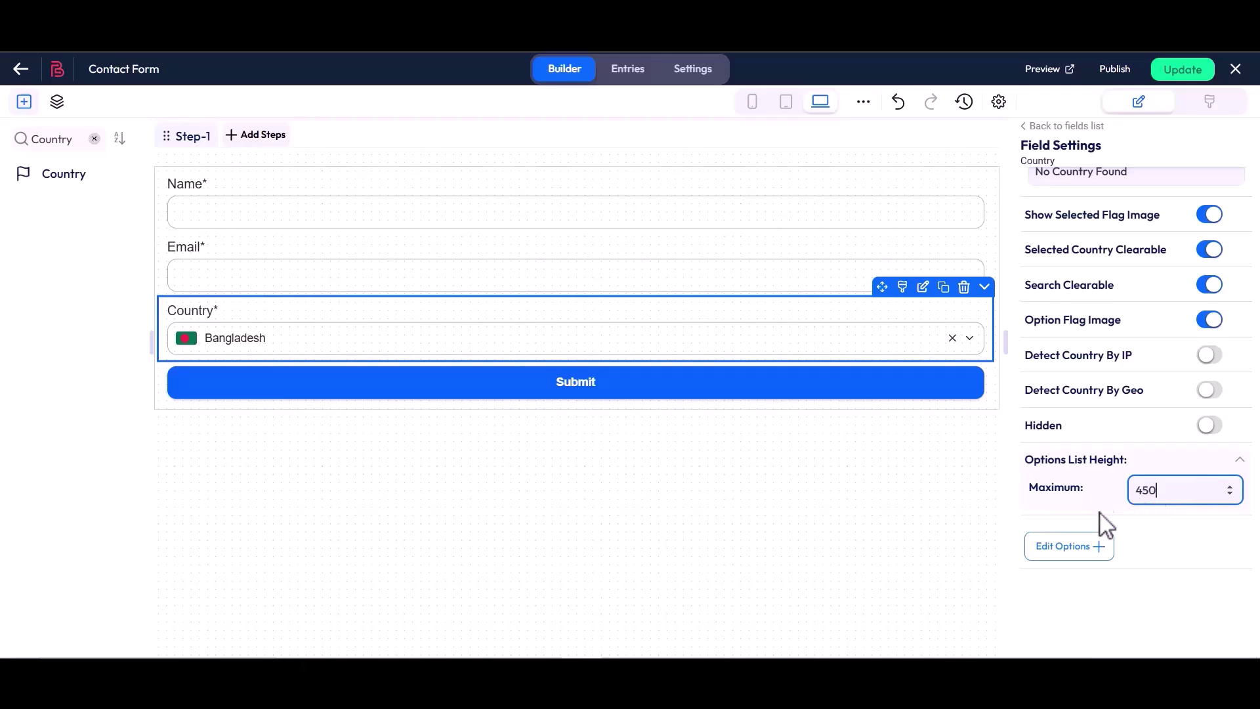
left_click(1067, 550)
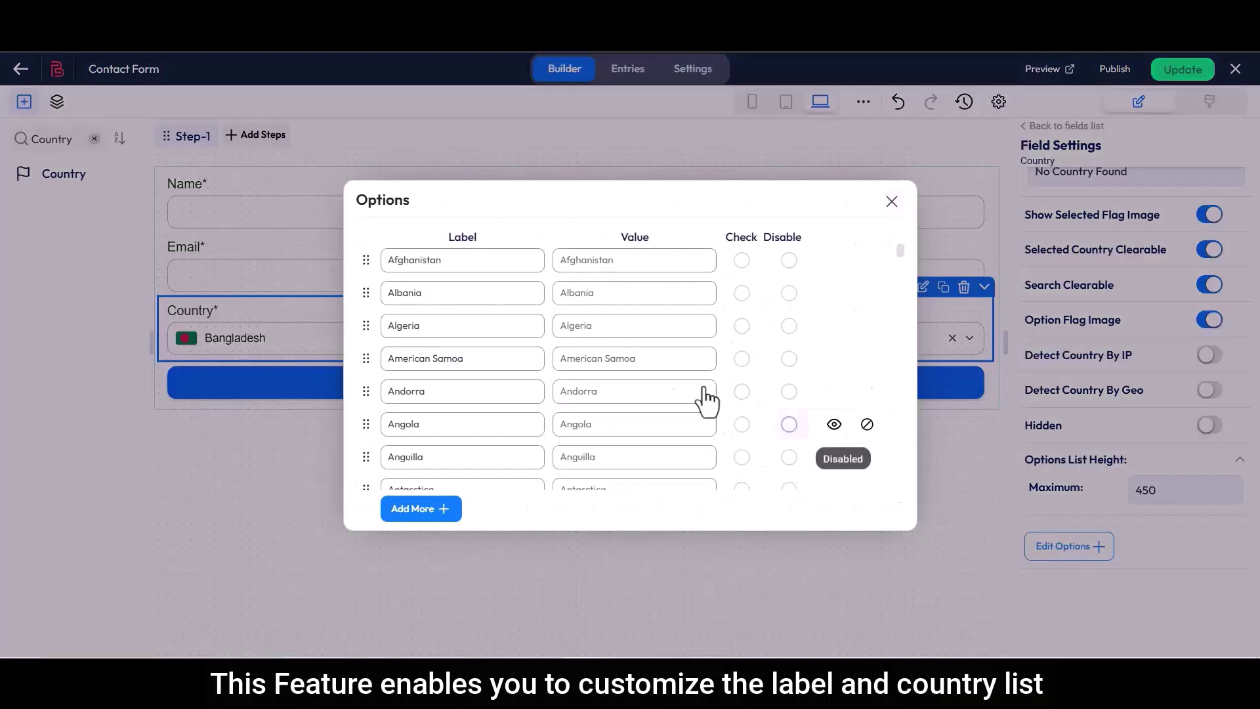
Rename the first option from Afghanistan to Bangladesh and test its hide and disable toggles
left_click_drag(450, 241, 479, 242)
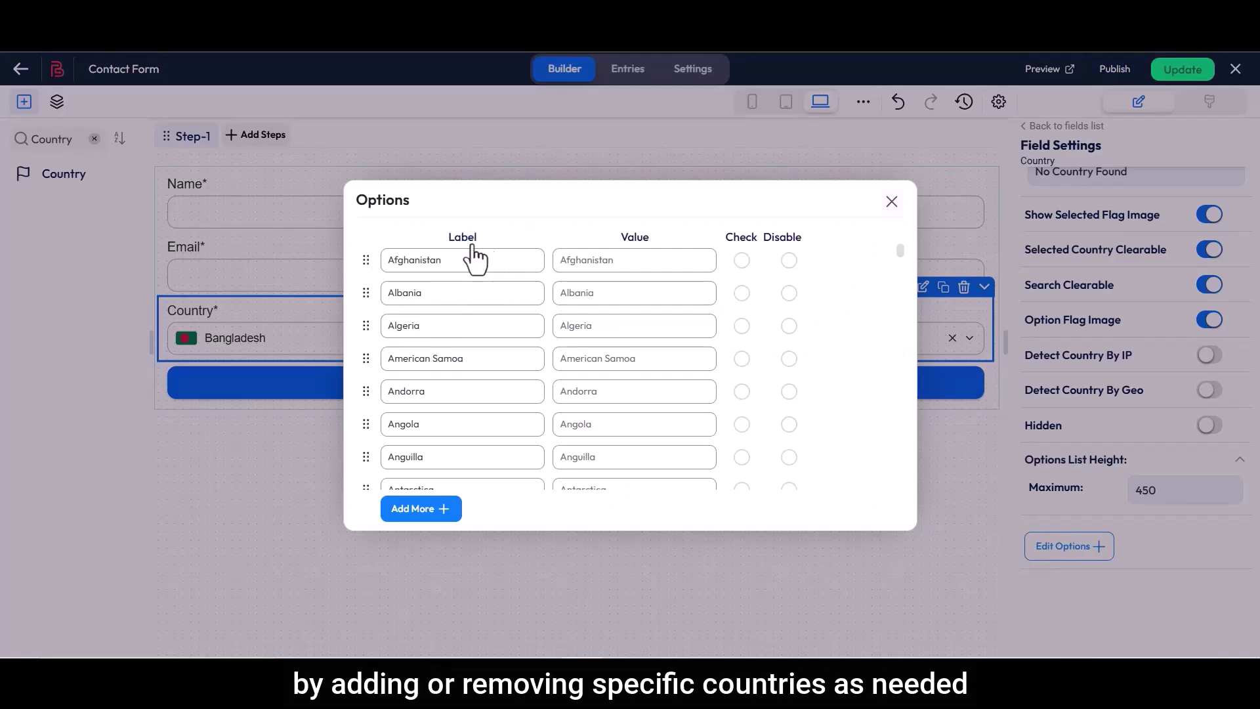
left_click_drag(385, 262, 453, 270)
type("Bangladesh")
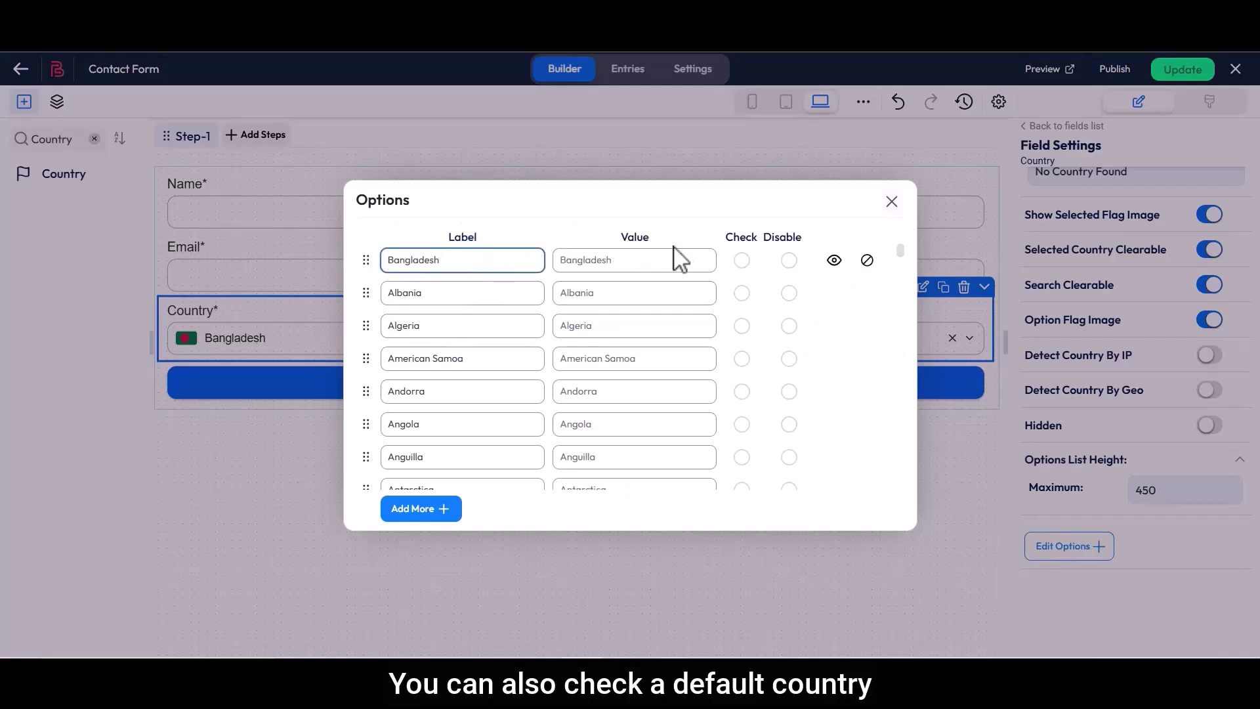
double_click(754, 239)
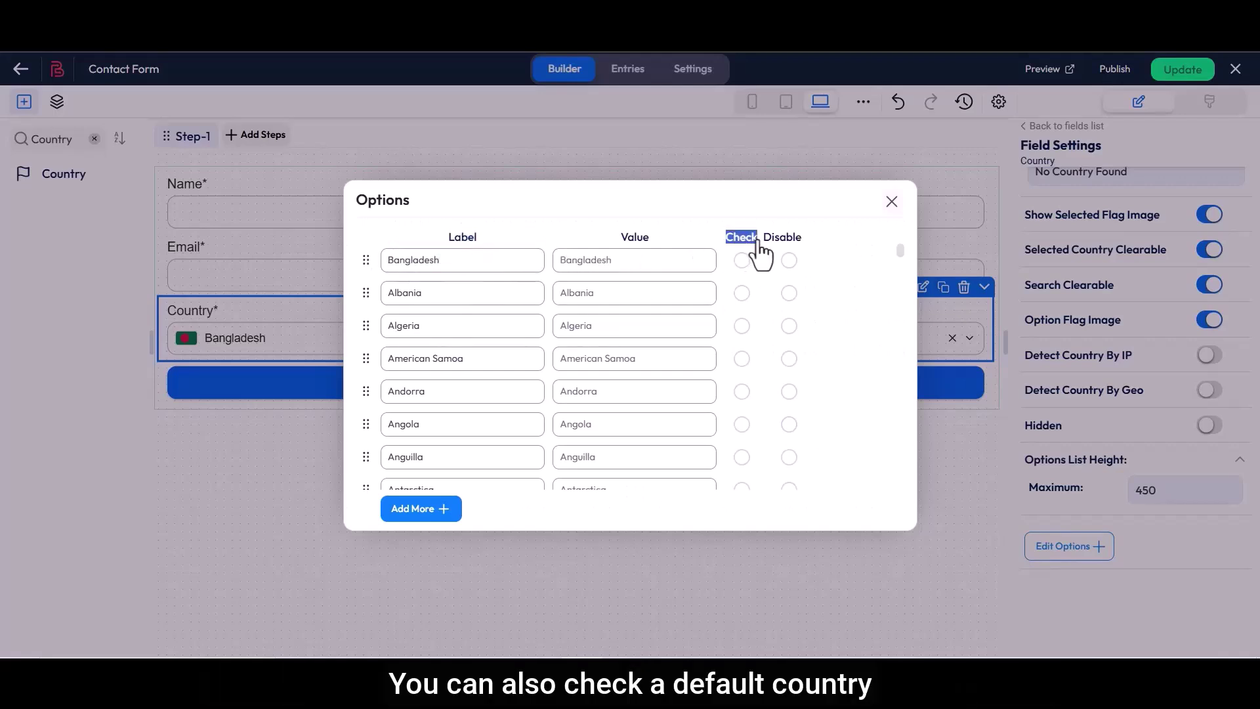
left_click(743, 259)
double_click(794, 238)
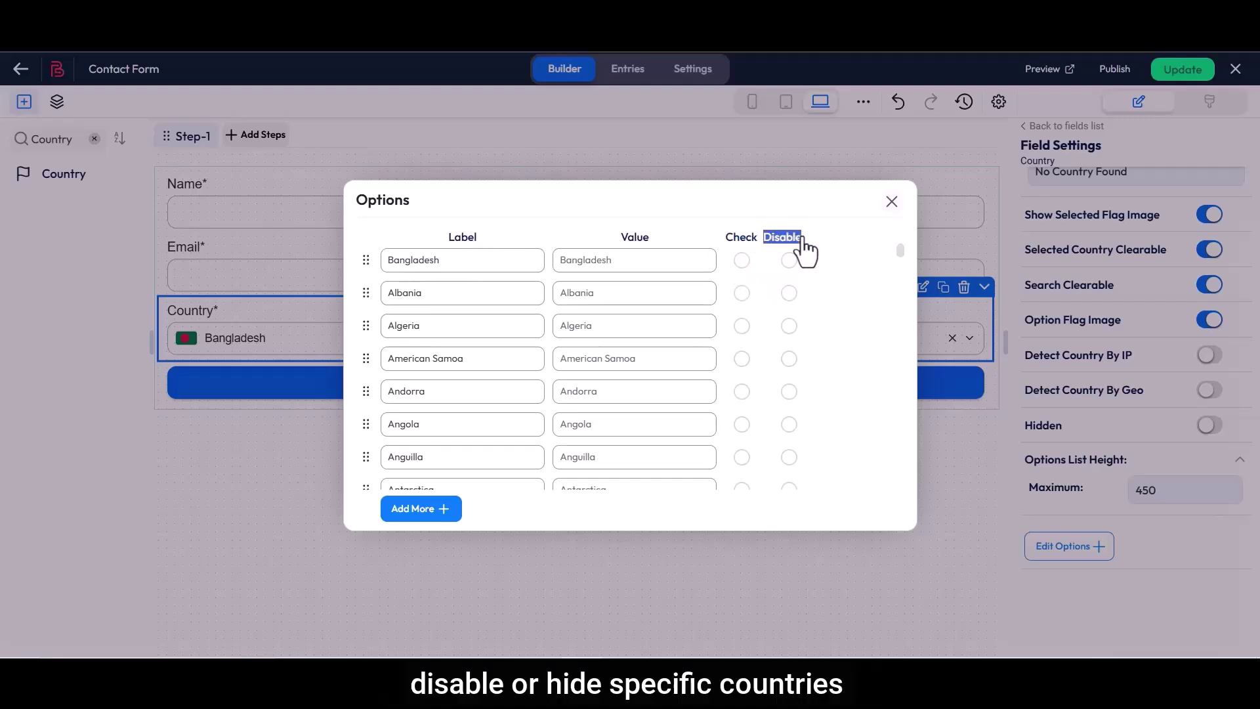
left_click(789, 261)
left_click(834, 261)
left_click(834, 261)
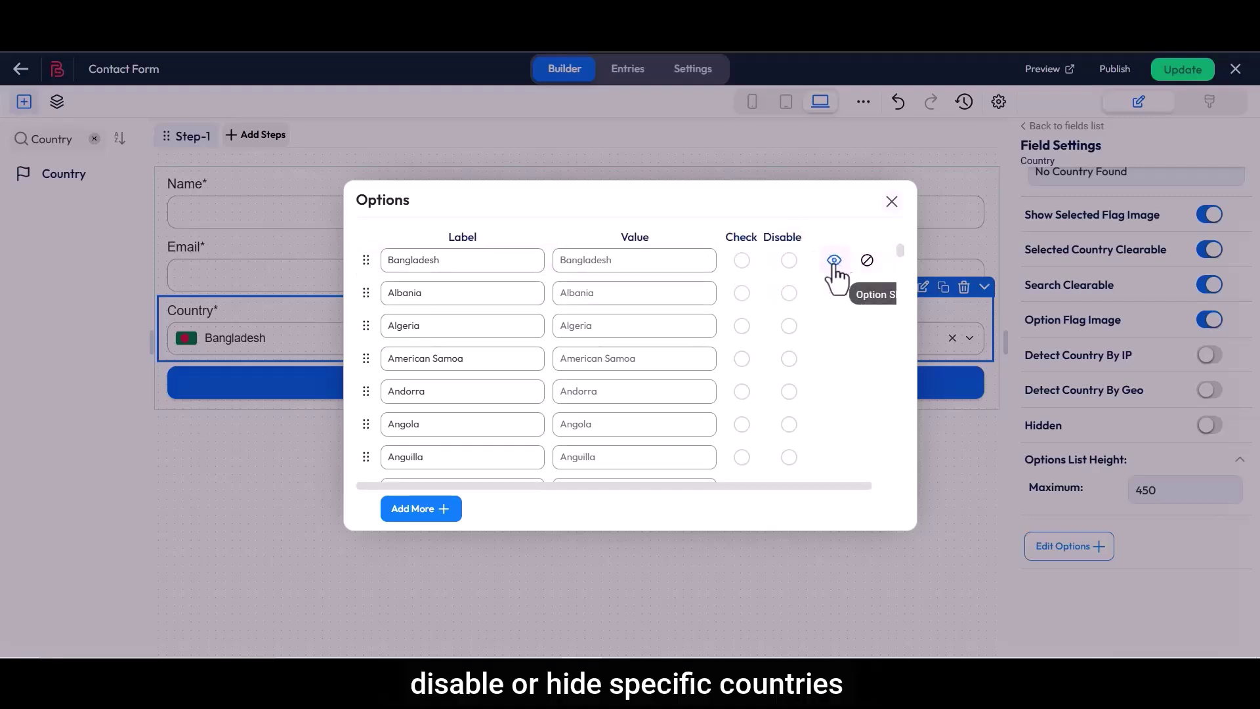
left_click(868, 261)
left_click(867, 262)
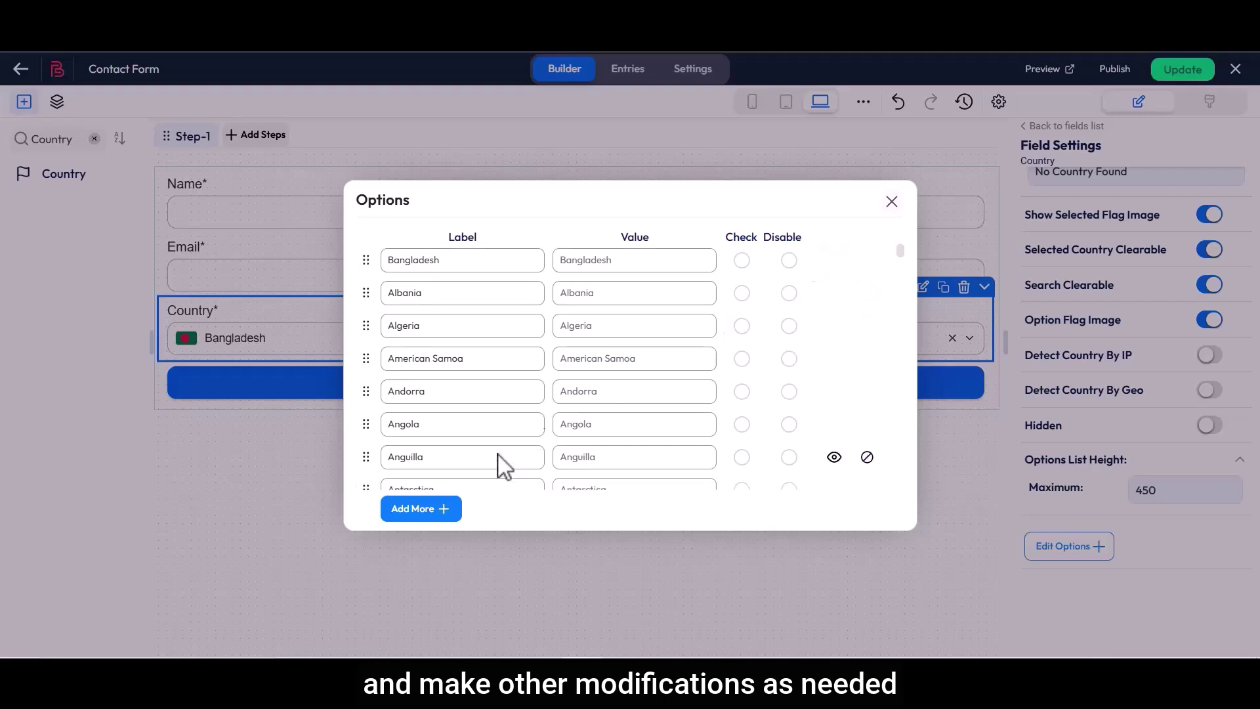
Add a Dhaka option at the end of the list and save the form with Update
scroll(423, 479, "down", 10)
scroll(423, 483, "down", 20)
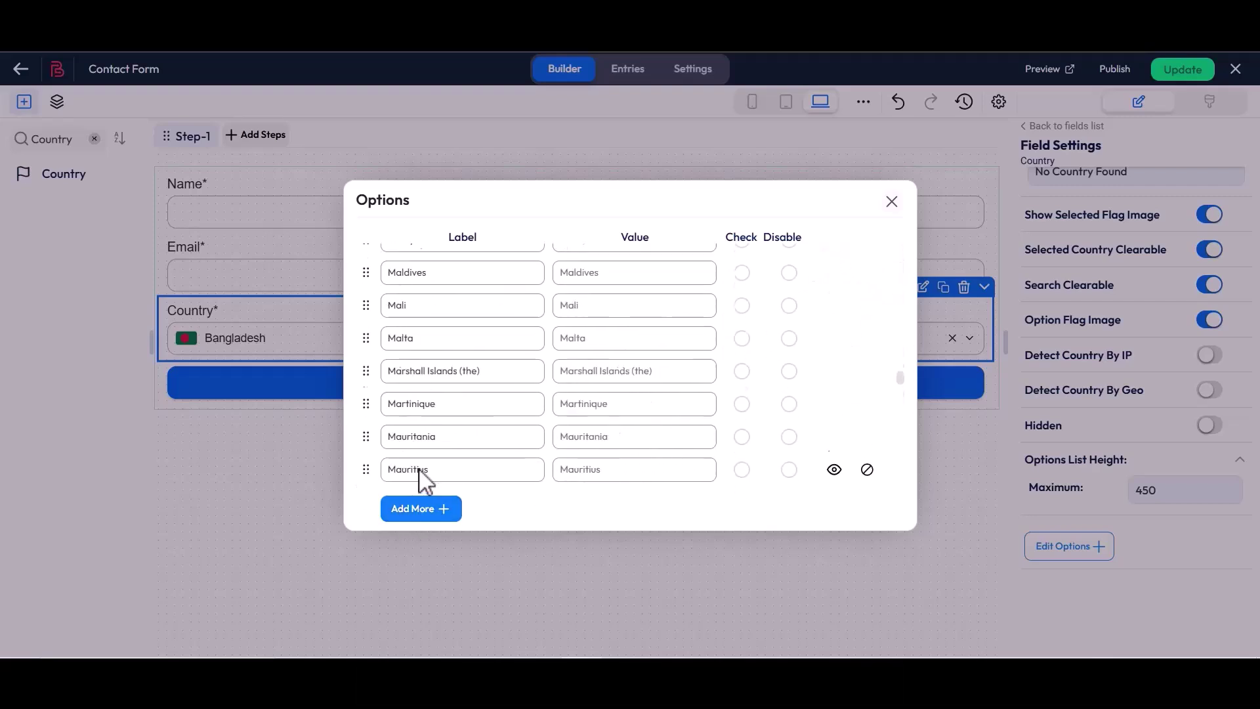
left_click(417, 511)
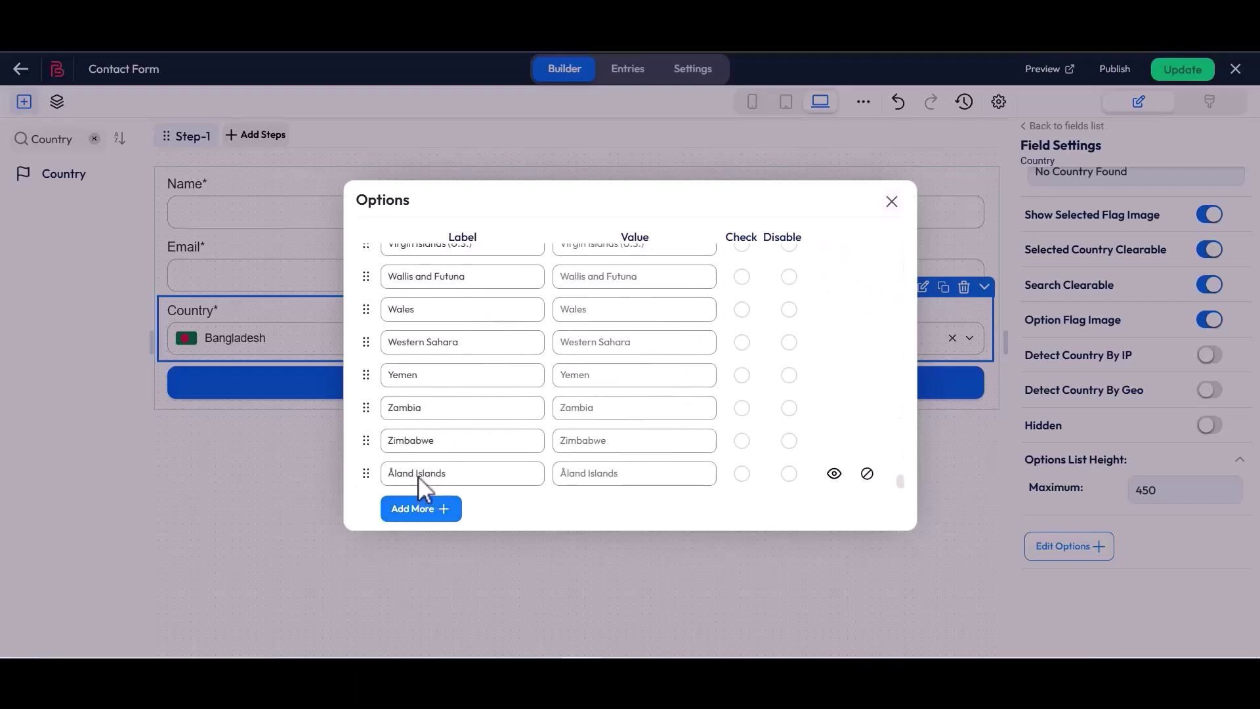
left_click_drag(436, 484, 388, 474)
type("Dhaka")
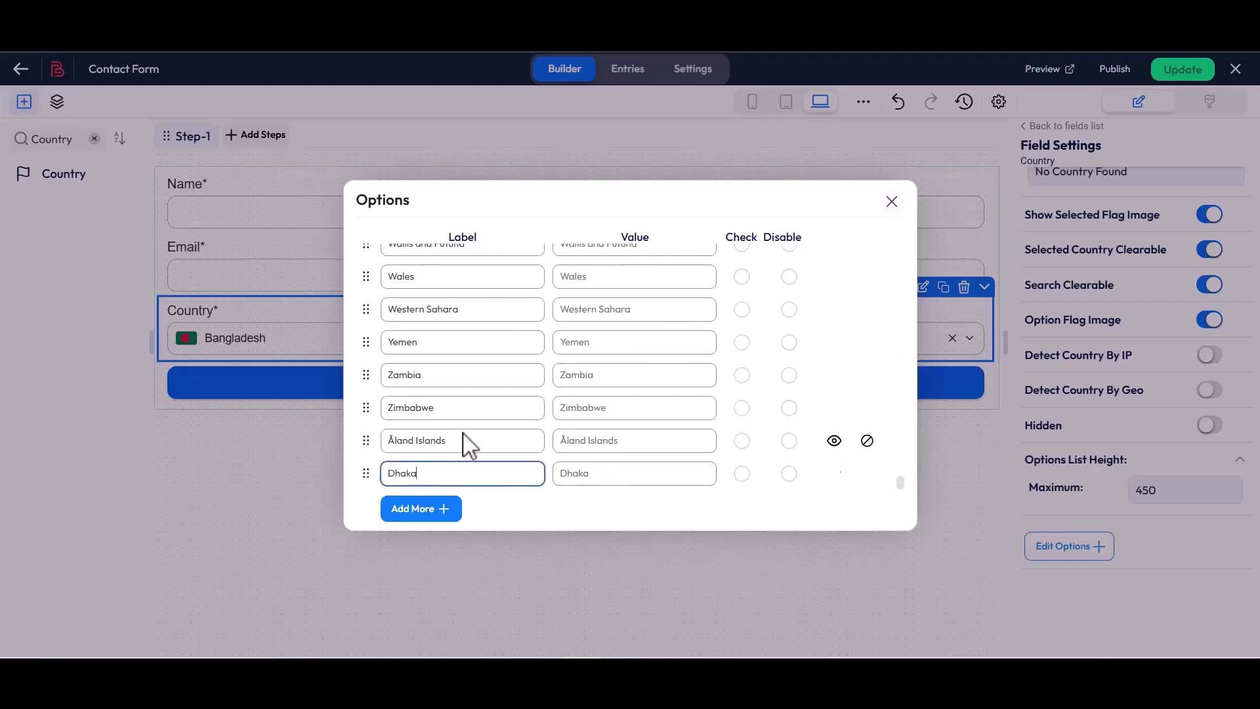
left_click(892, 202)
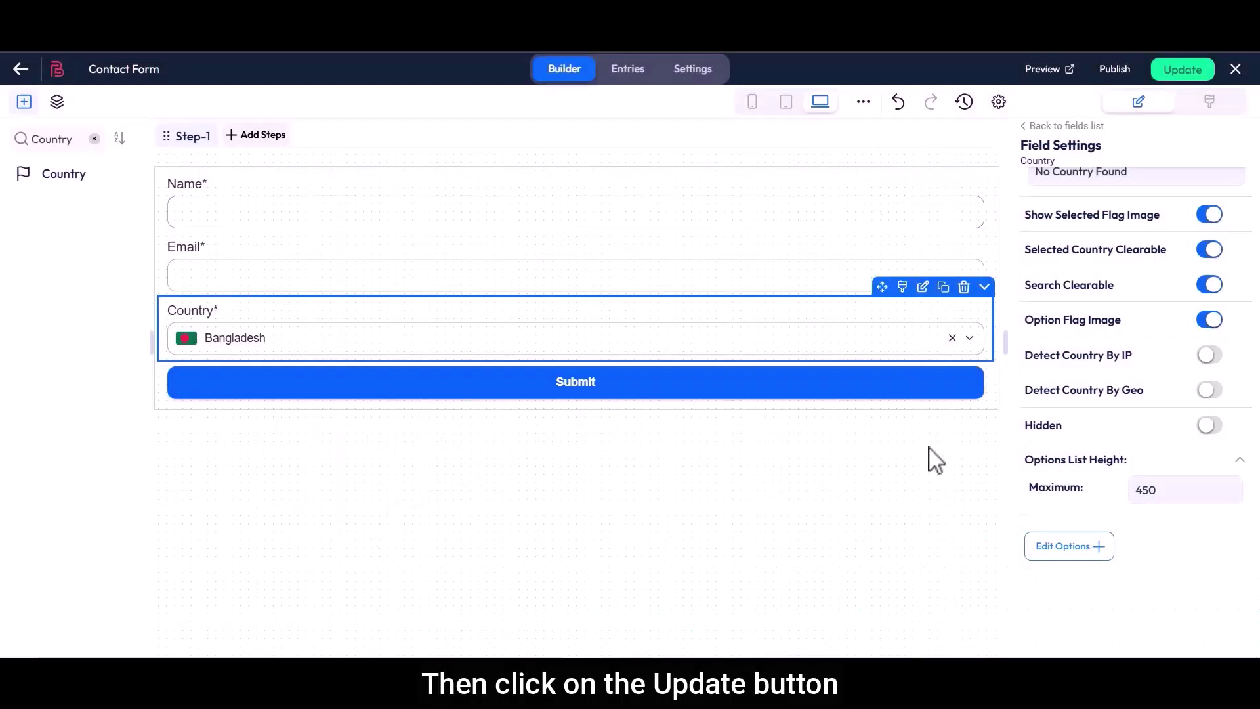
left_click(1180, 72)
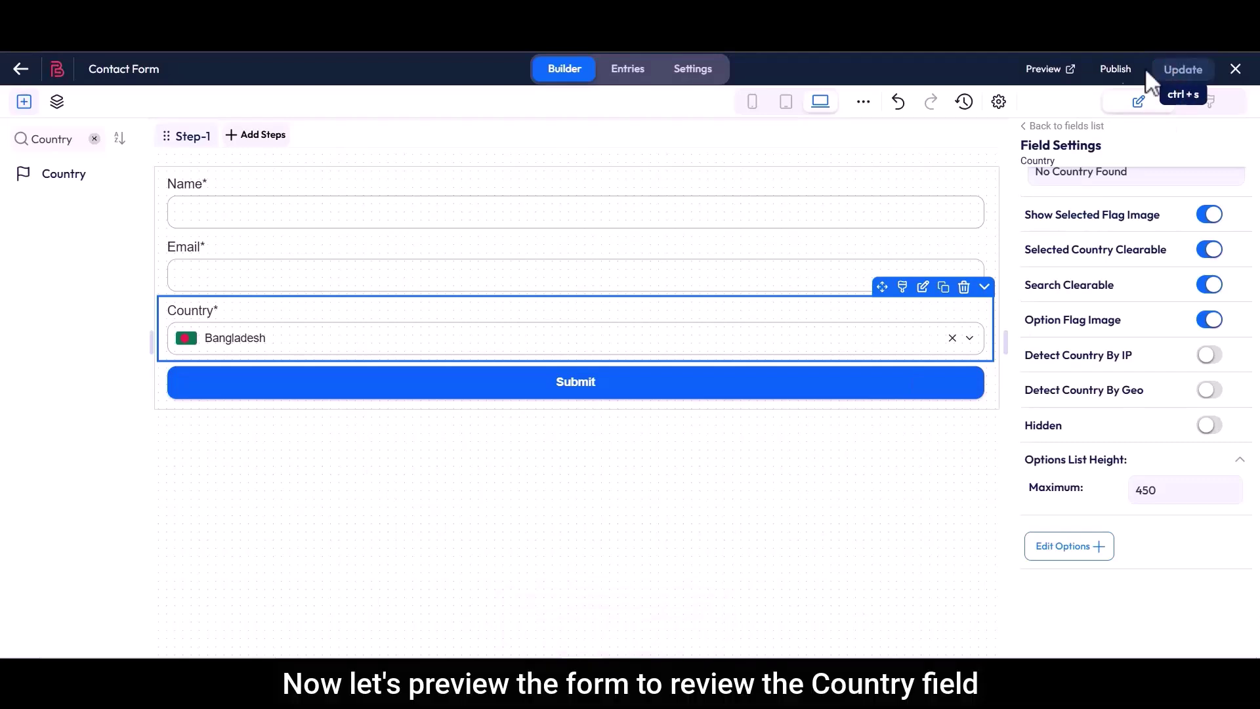
In live preview, enter a test e-mail, pick Bangladesh as country, and submit the entry
left_click(1048, 69)
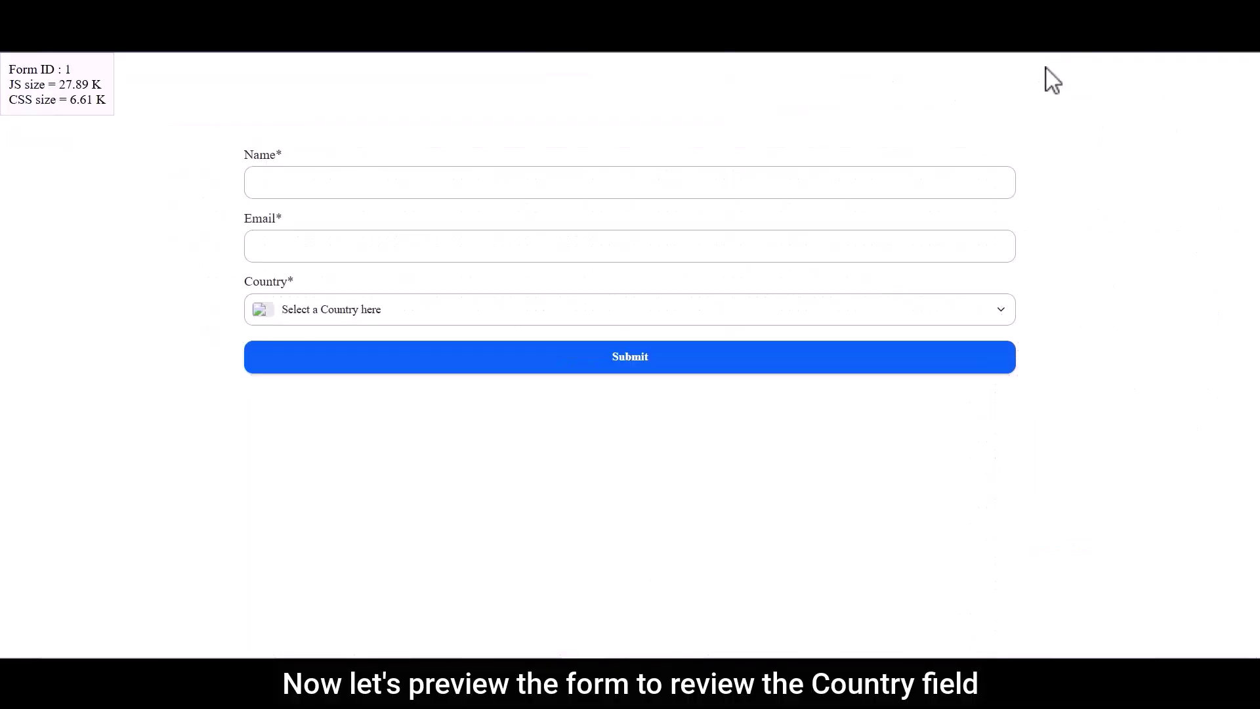
left_click_drag(245, 281, 260, 281)
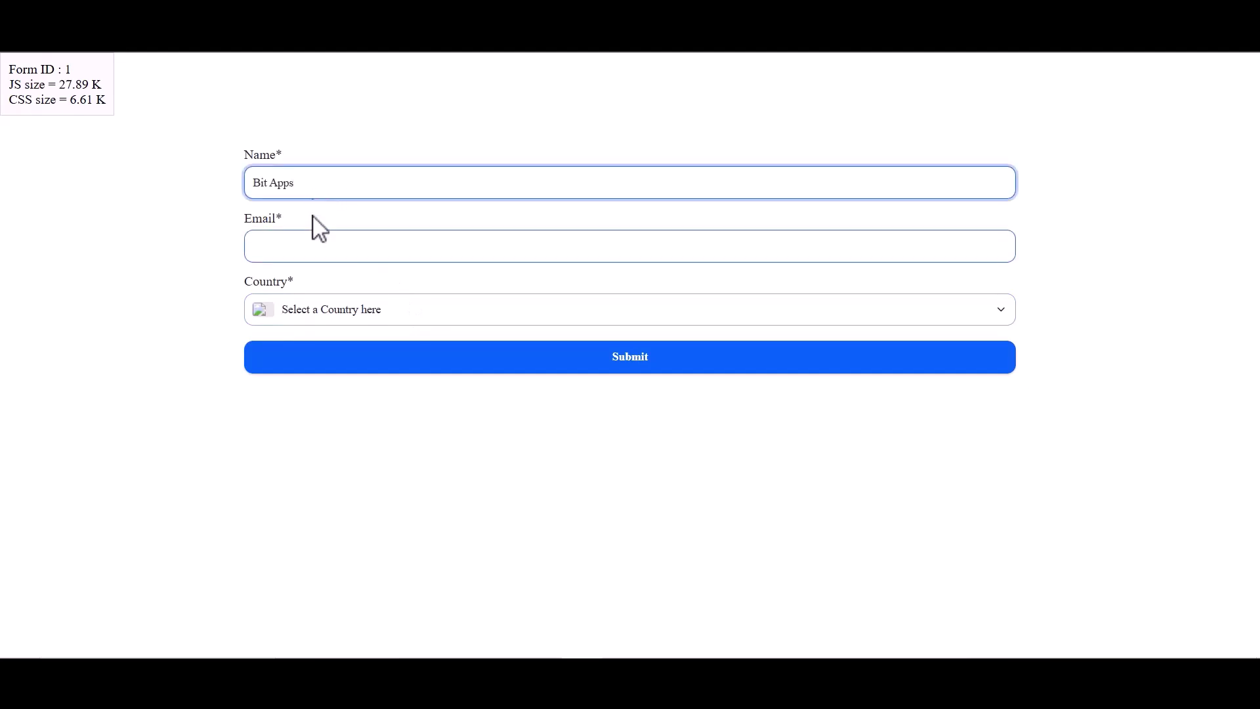
left_click(315, 248)
left_click(318, 311)
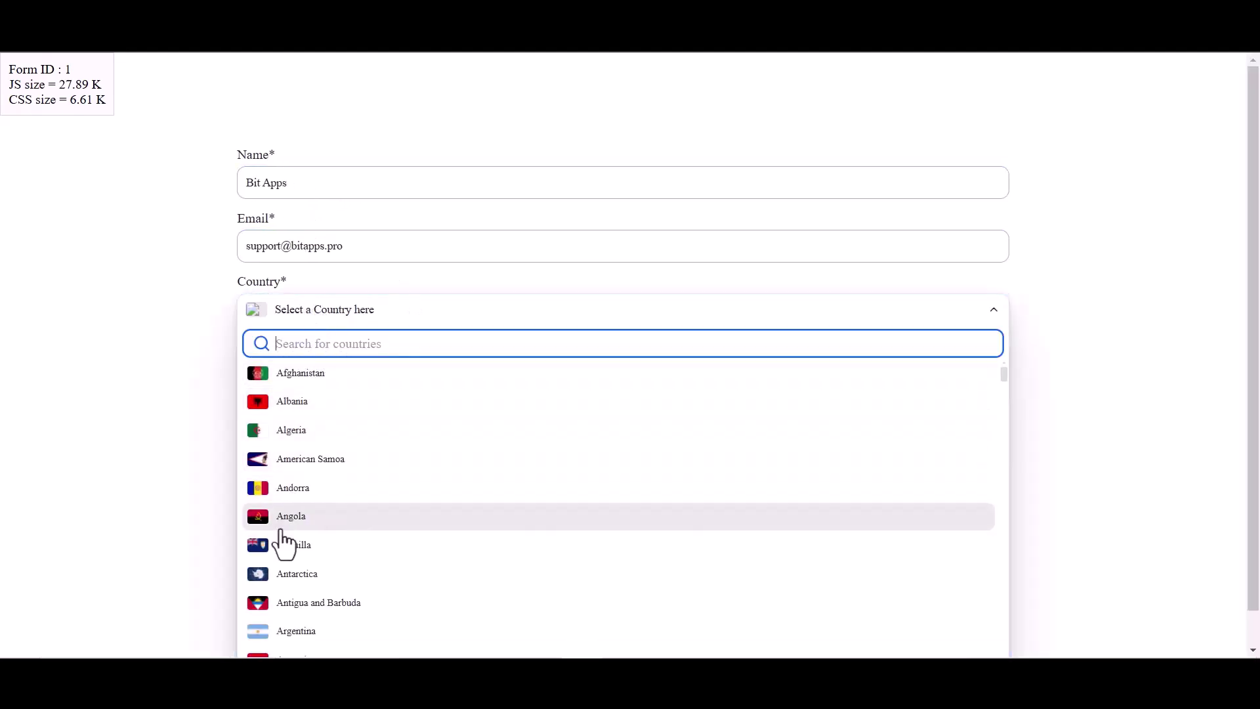
type("Banglade")
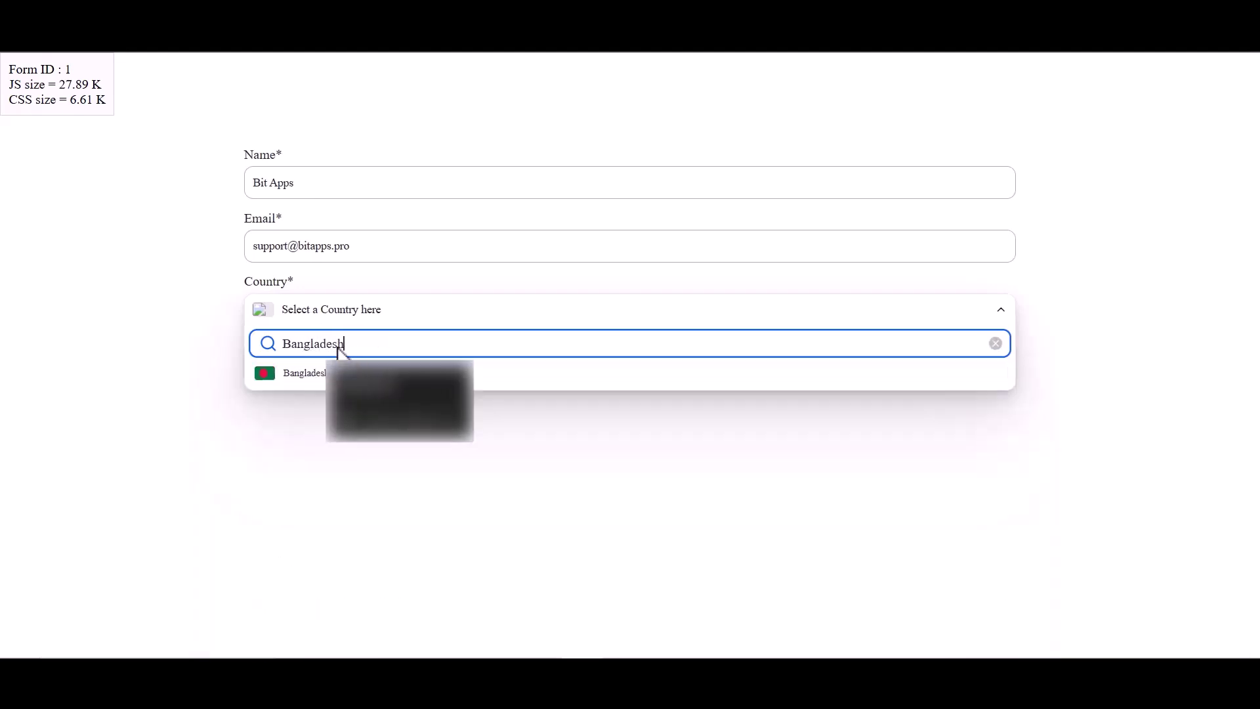
type("sh")
left_click(305, 372)
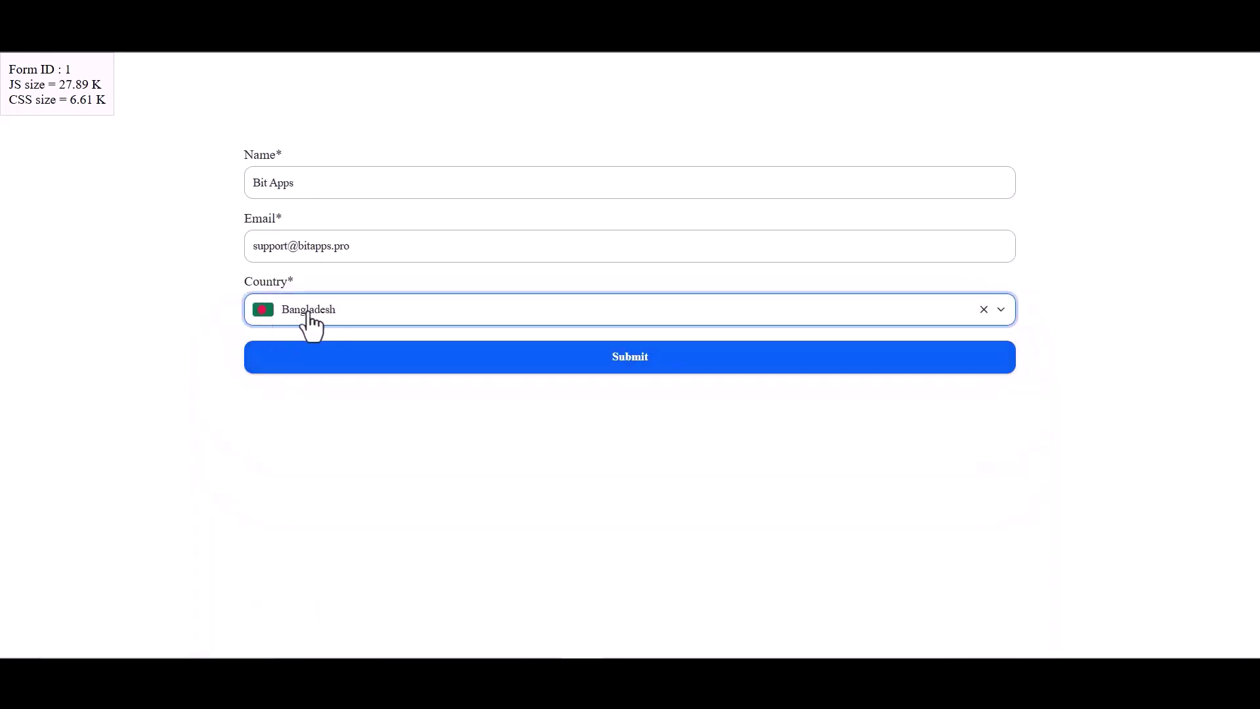
left_click(632, 361)
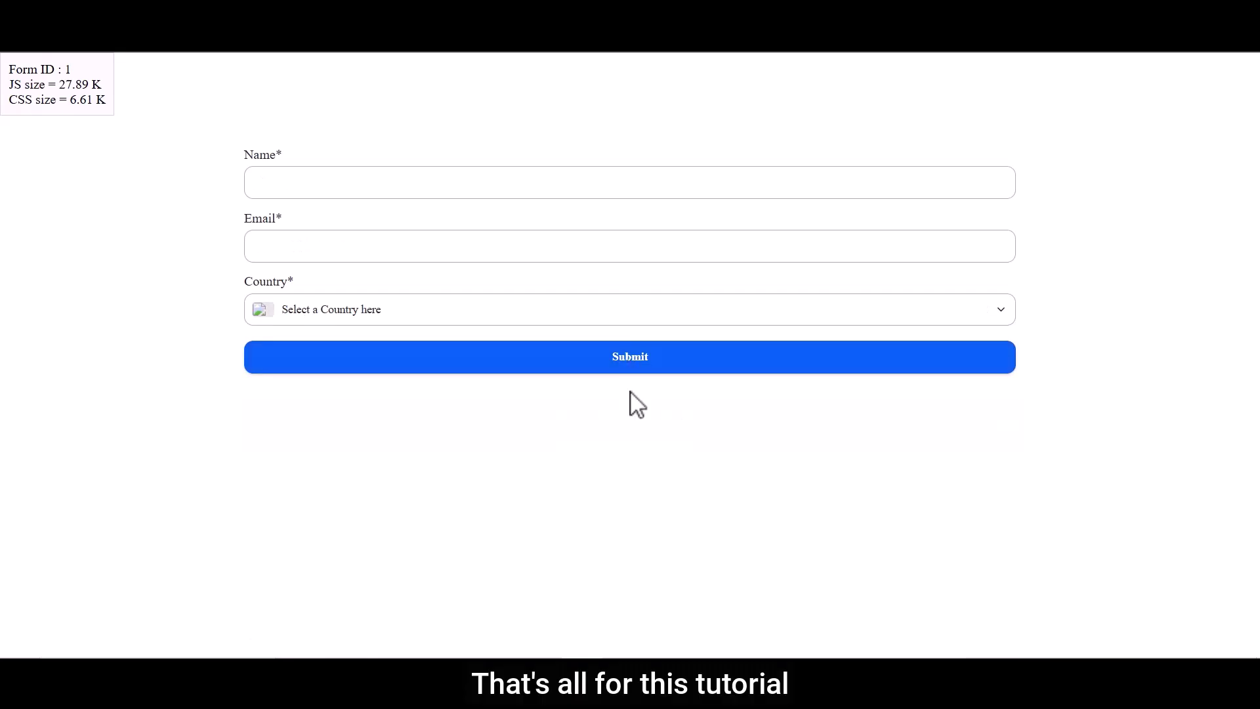